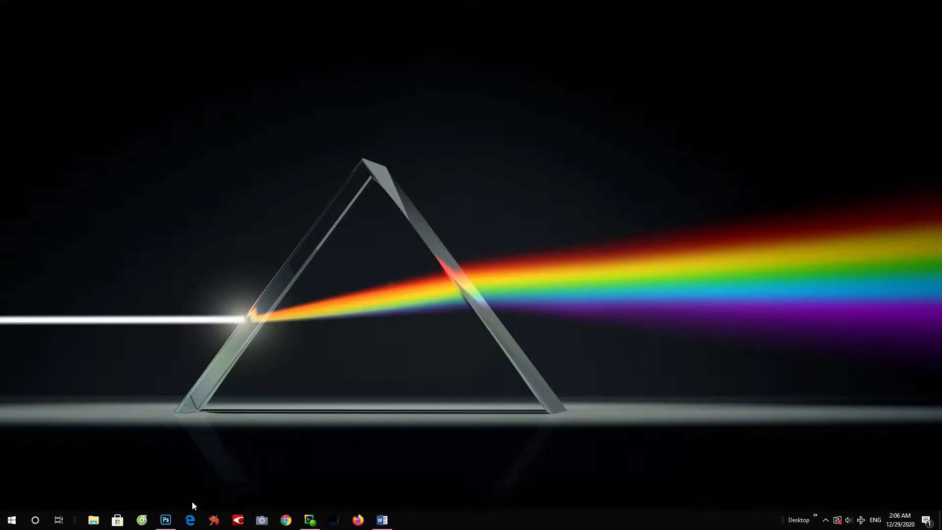
Create a new 1920×1080 px, 300 ppi document with a pale lime background
click(163, 522)
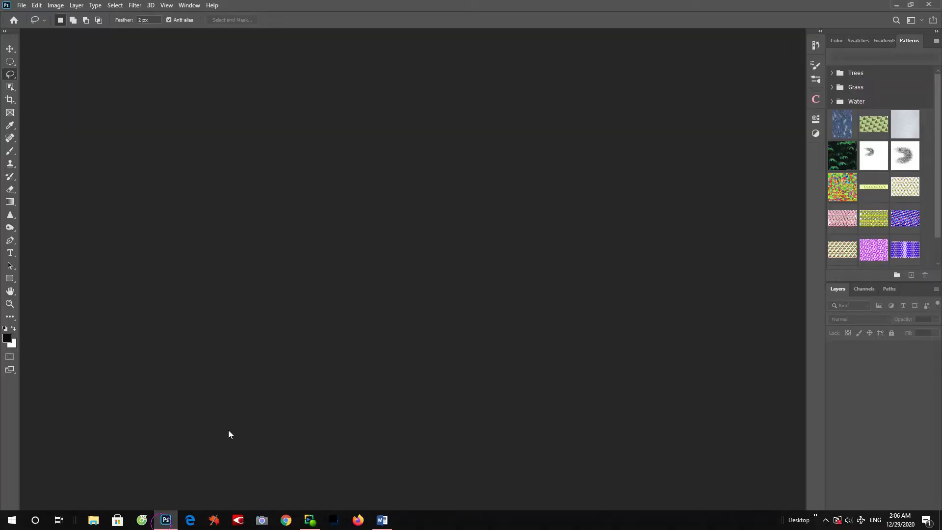
click(22, 6)
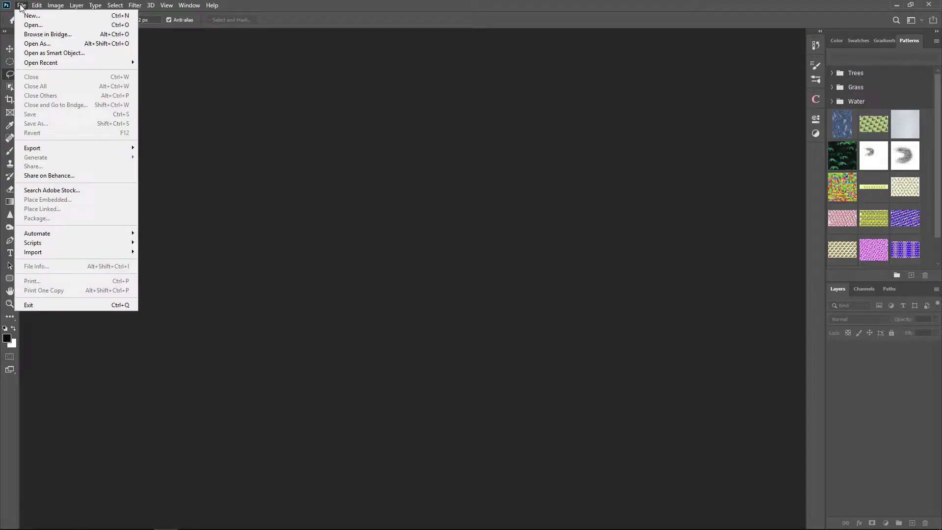
click(32, 15)
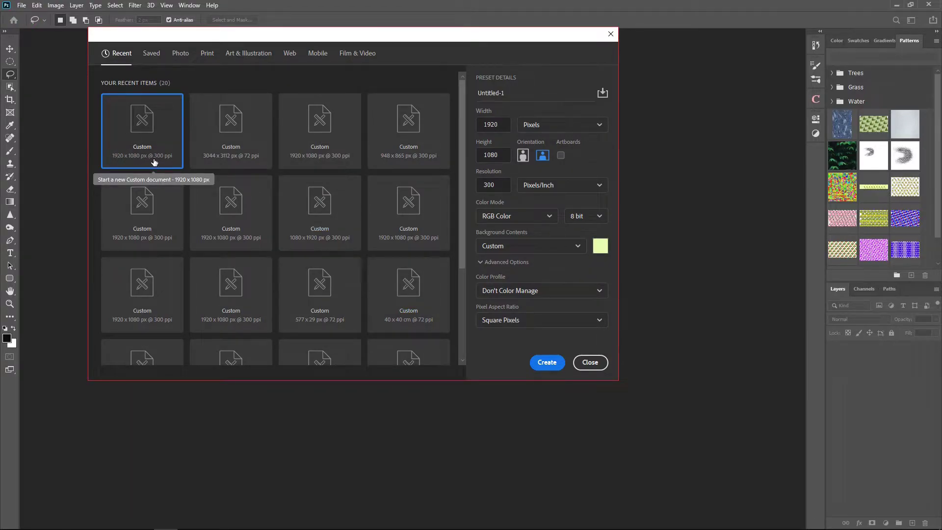
click(547, 362)
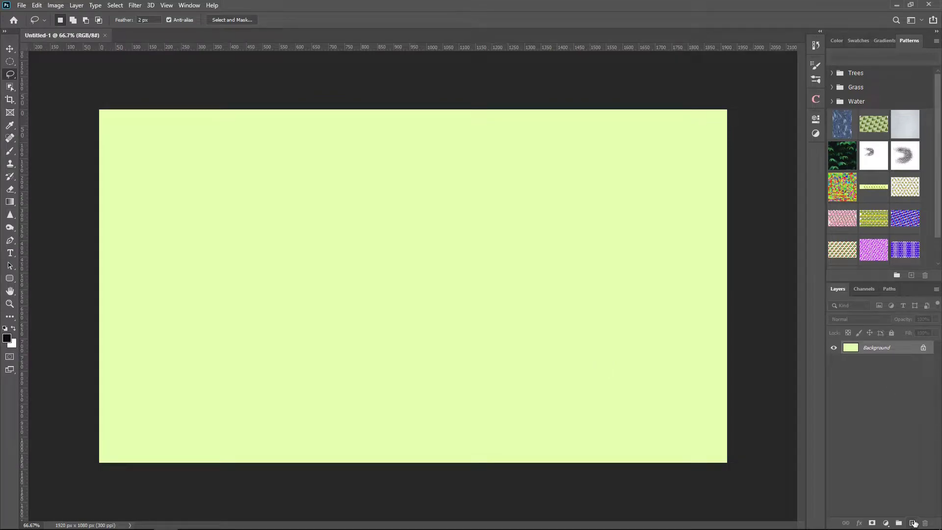
Add an empty Layer 1 and switch to the Rectangular Marquee tool
click(913, 524)
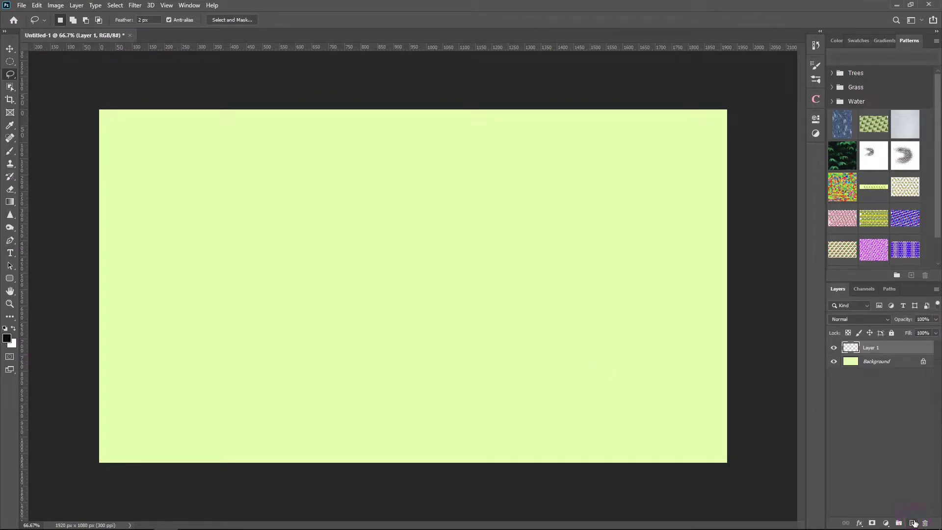
click(11, 62)
click(57, 63)
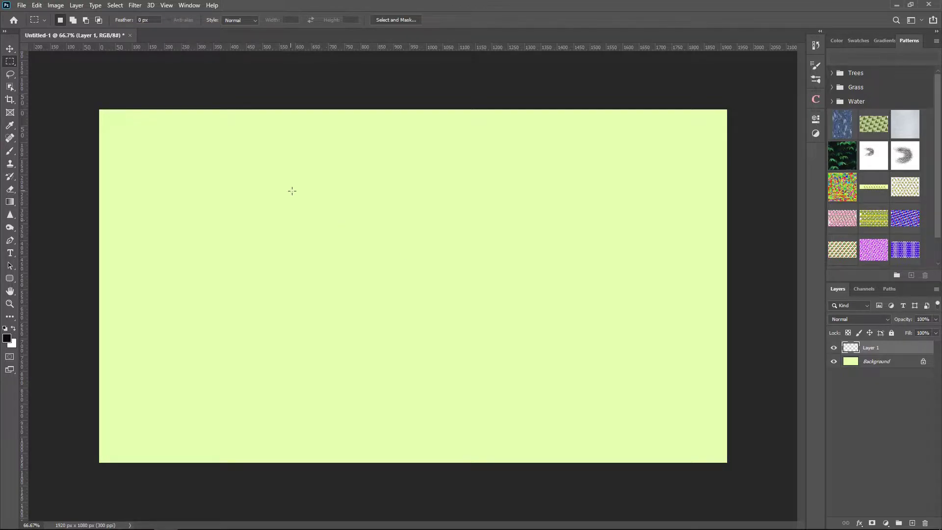
Select a square of about 267 px on Layer 1 and fill it with purple #c13bff
drag(252, 205, 402, 384)
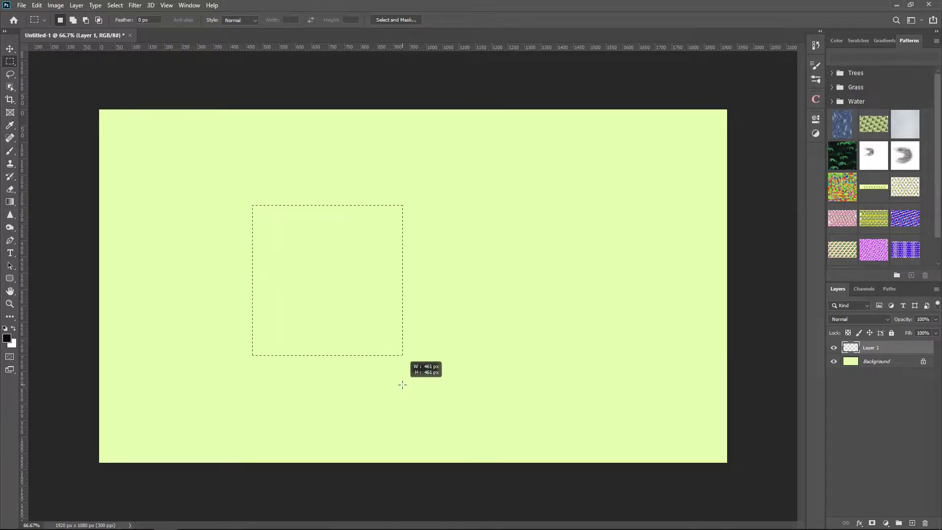
drag(403, 385, 380, 344)
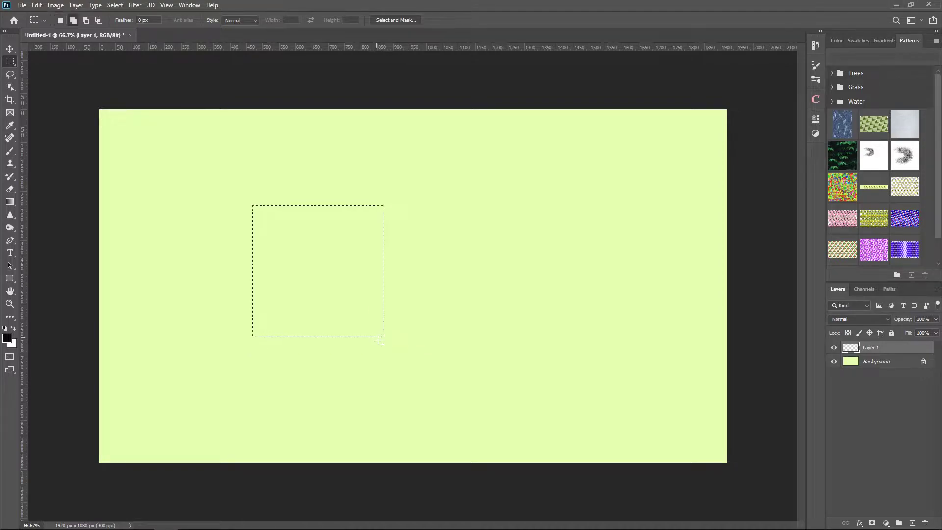
right_click(322, 253)
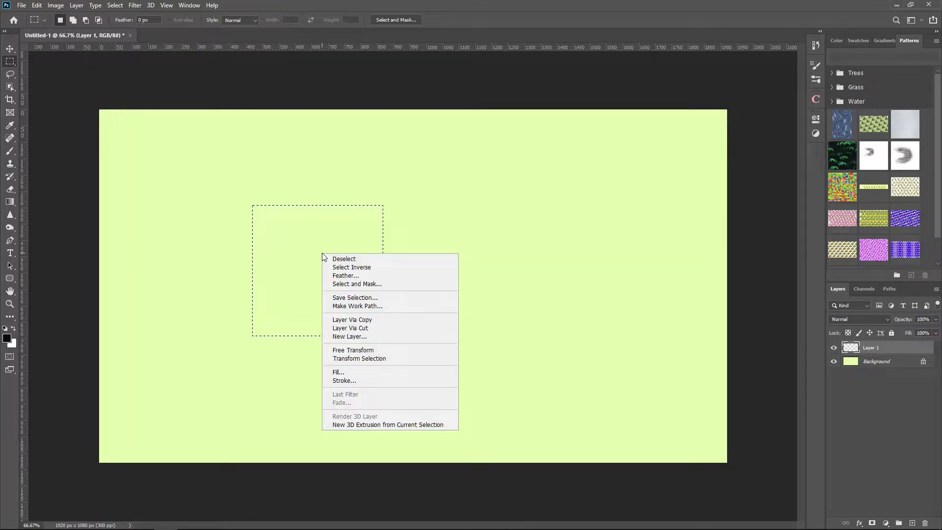
click(356, 372)
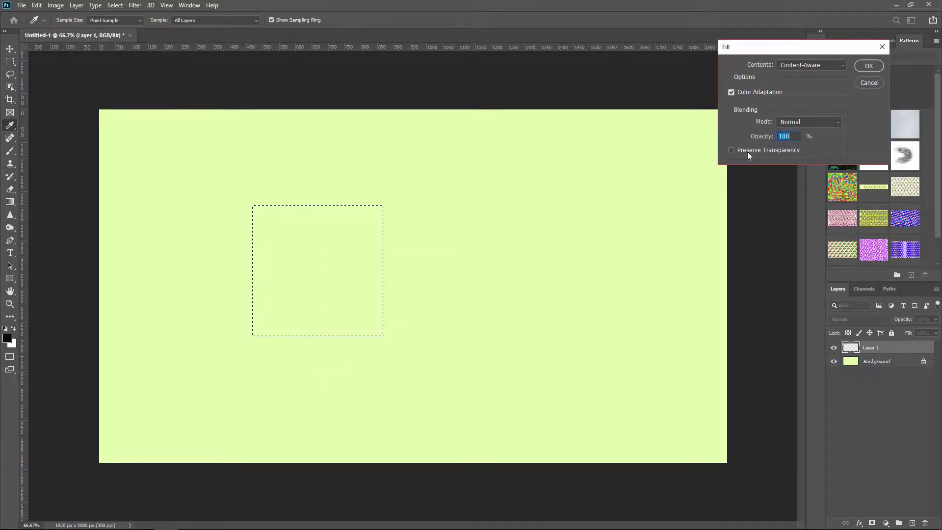
click(835, 65)
click(795, 90)
click(817, 202)
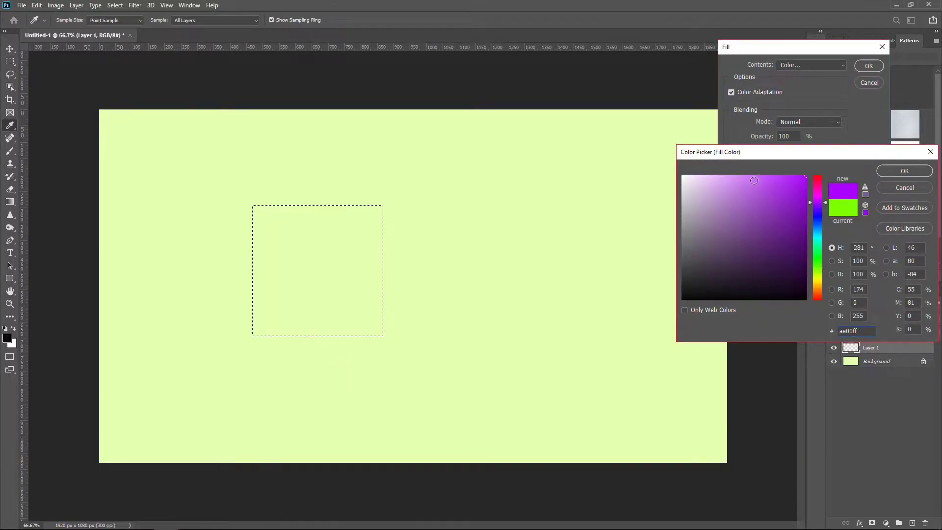
click(778, 175)
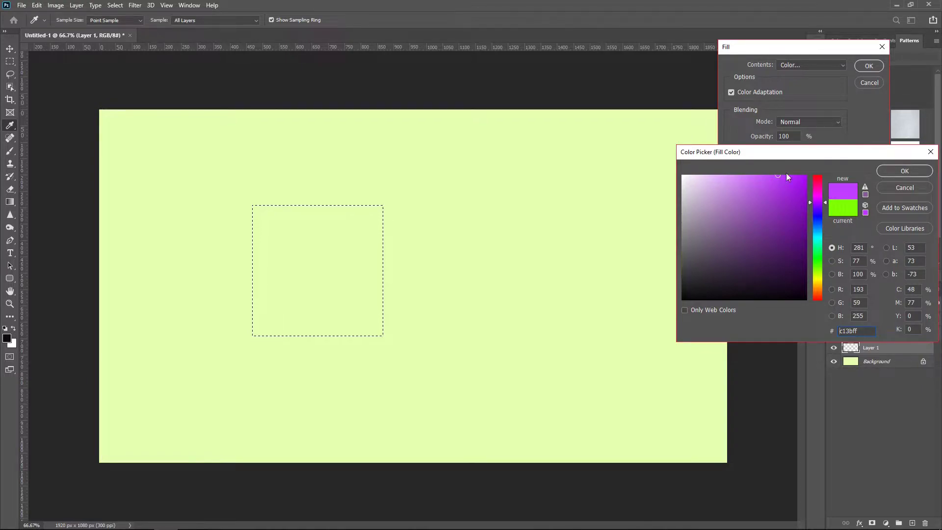
click(907, 170)
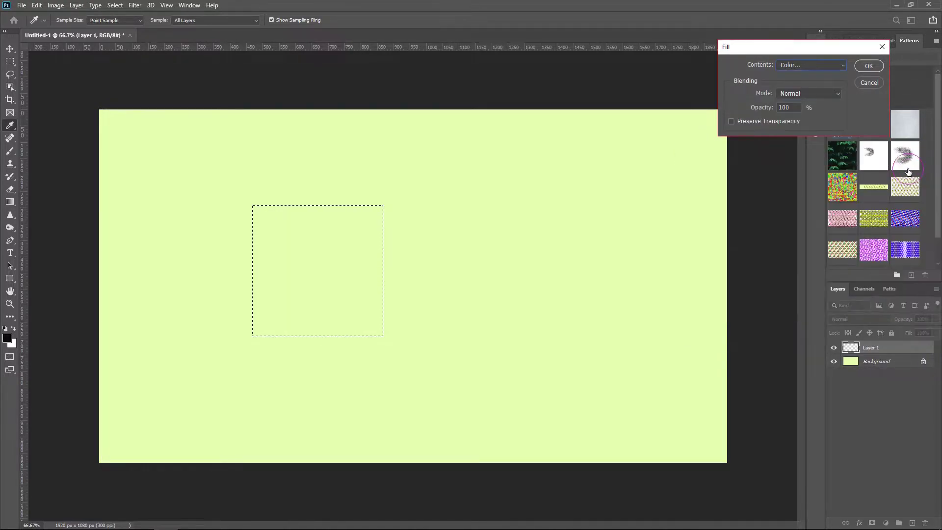
click(869, 66)
key(m)
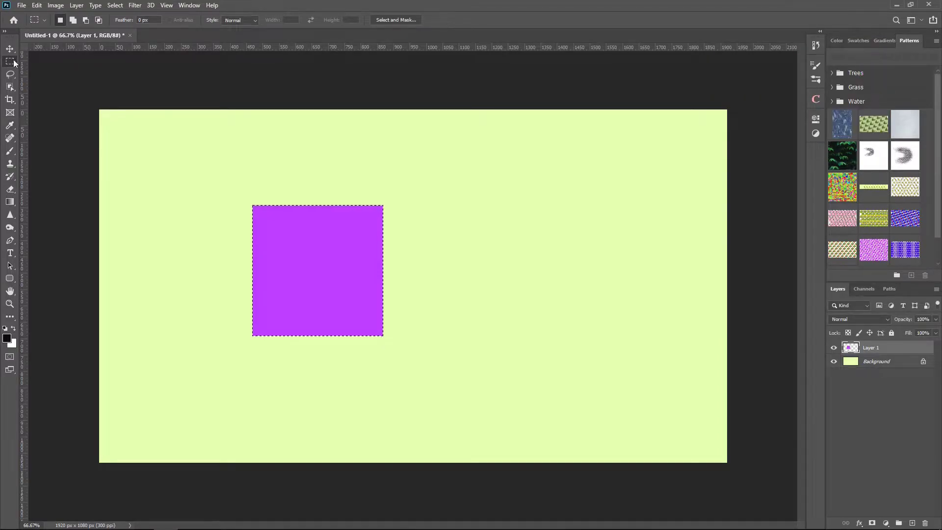
click(9, 49)
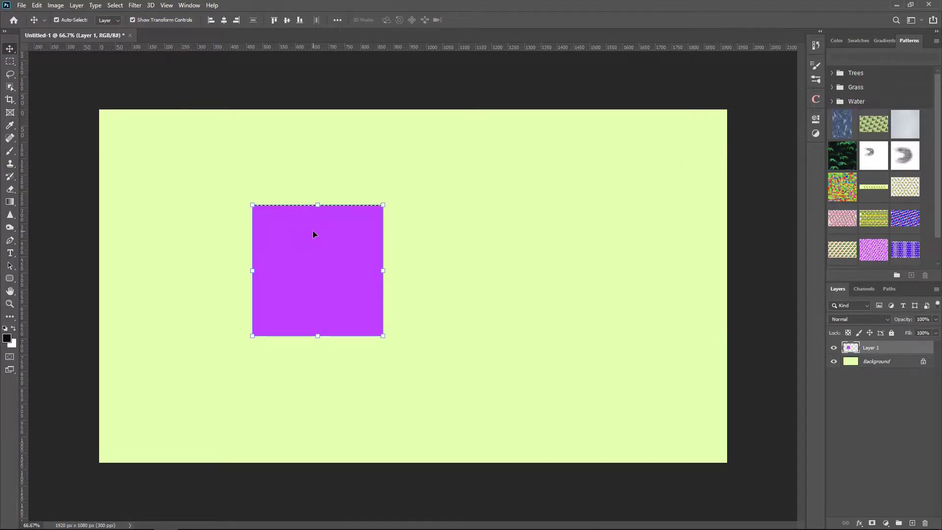
Deselect, skew the square -27° upward into a parallelogram, and duplicate it as Layer 1 copy
click(115, 5)
click(118, 22)
key(ctrl)
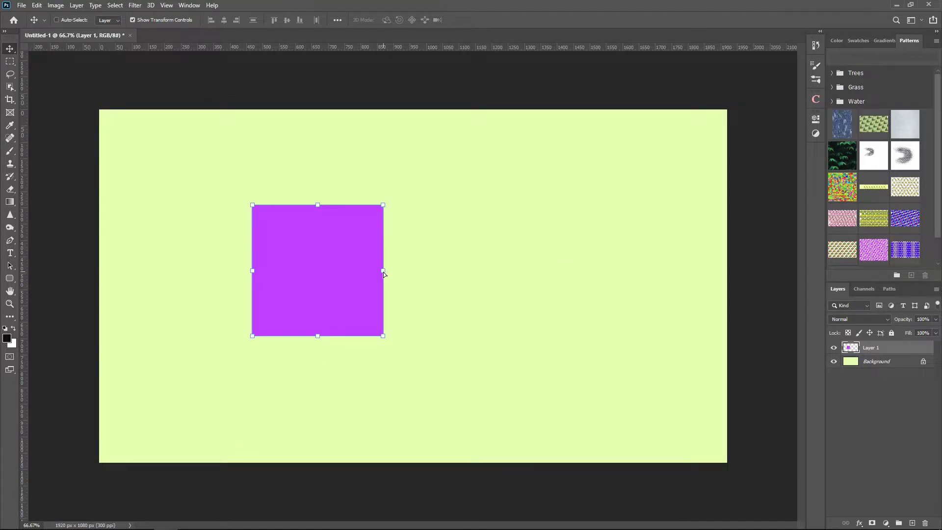
key(ctrl)
key(ctrl)
drag(383, 271, 384, 205)
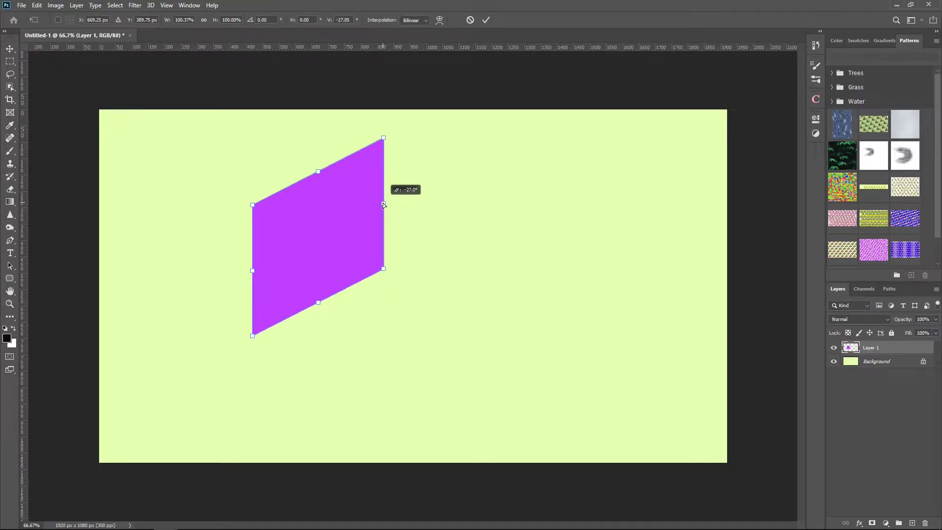
click(486, 20)
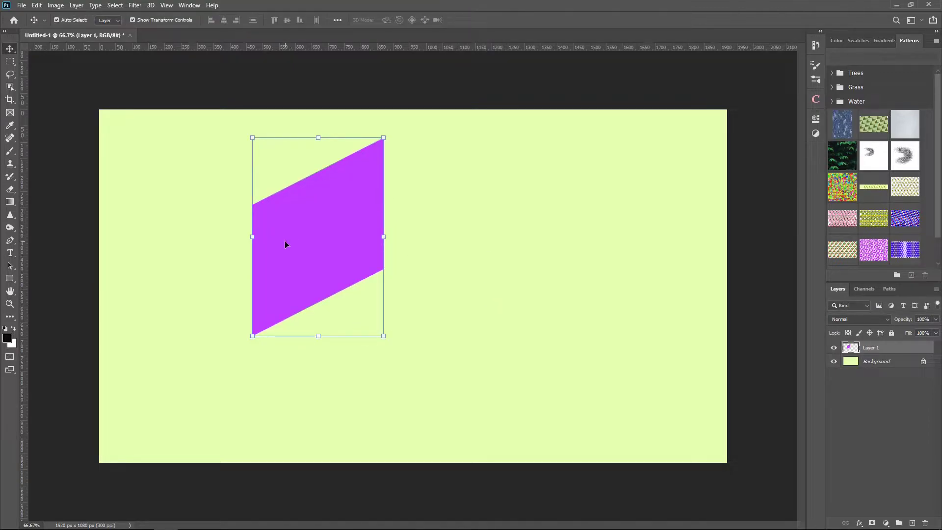
key(ctrl)
key(ctrl+j)
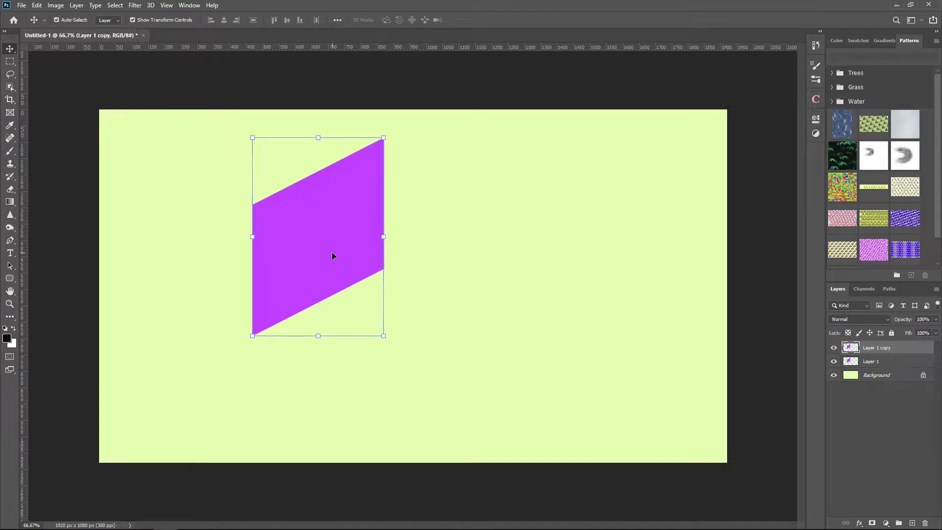
Flip Layer 1 copy horizontally and slide it about 403 px right to meet the original
click(37, 5)
mouse_move(53, 228)
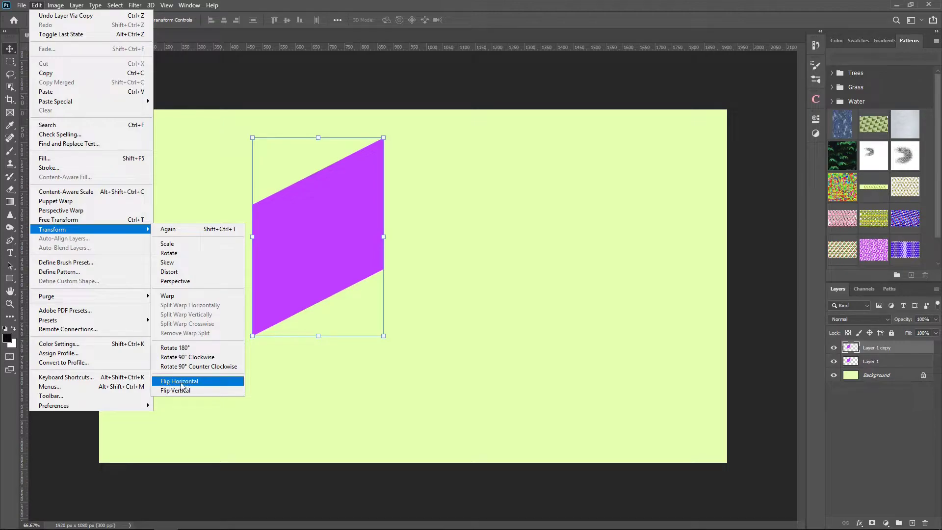
click(197, 381)
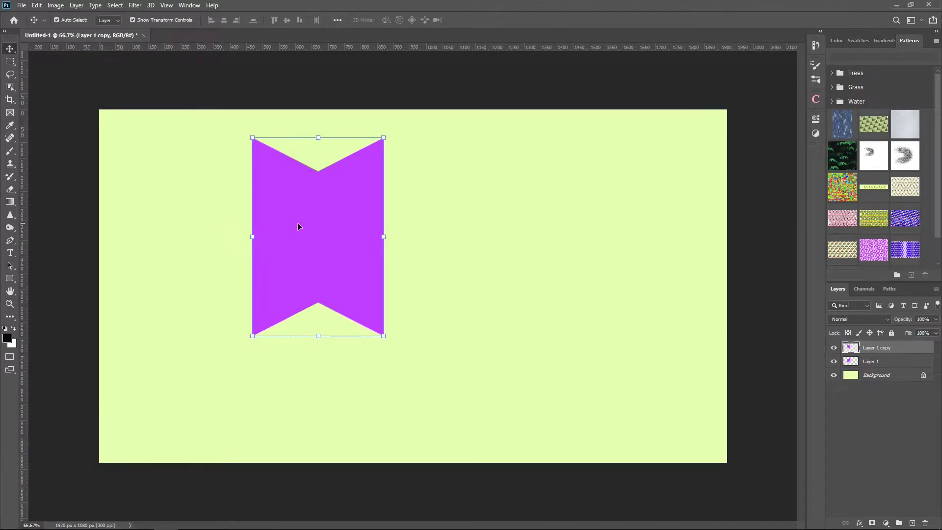
drag(323, 232, 426, 213)
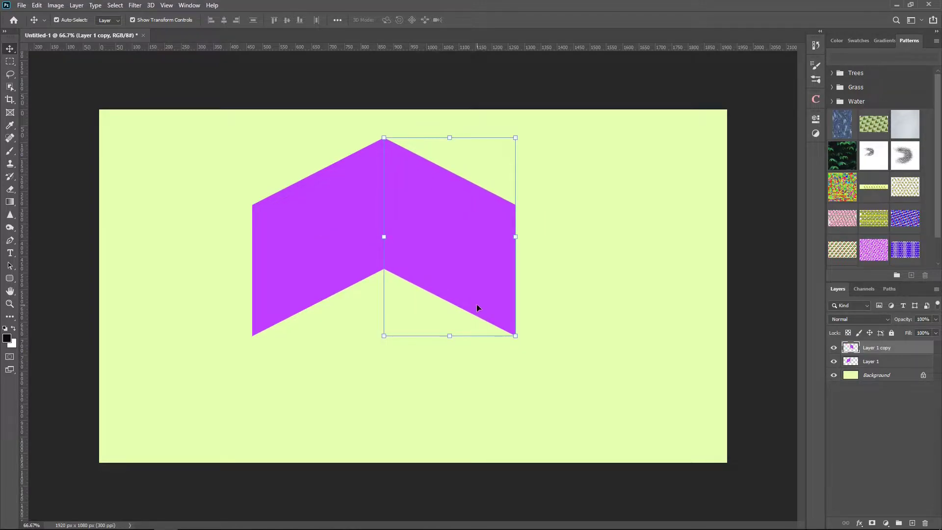
Fill the mirrored right face with light lilac #e8b6ff, then deselect it
ctrl+click(851, 348)
click(37, 6)
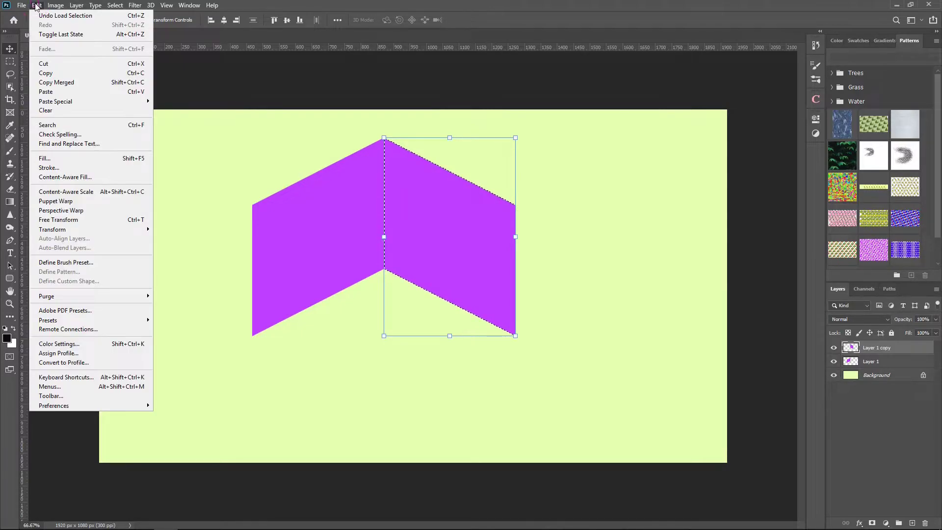
click(44, 158)
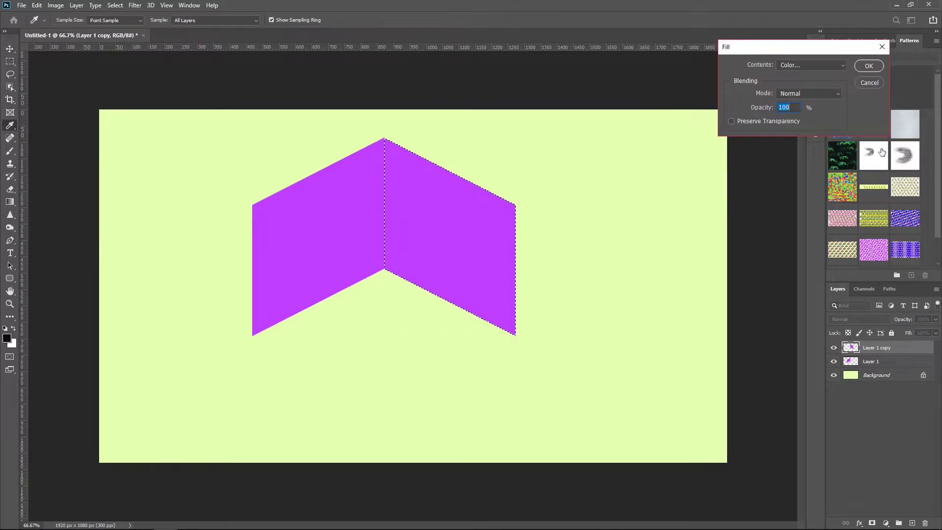
click(839, 66)
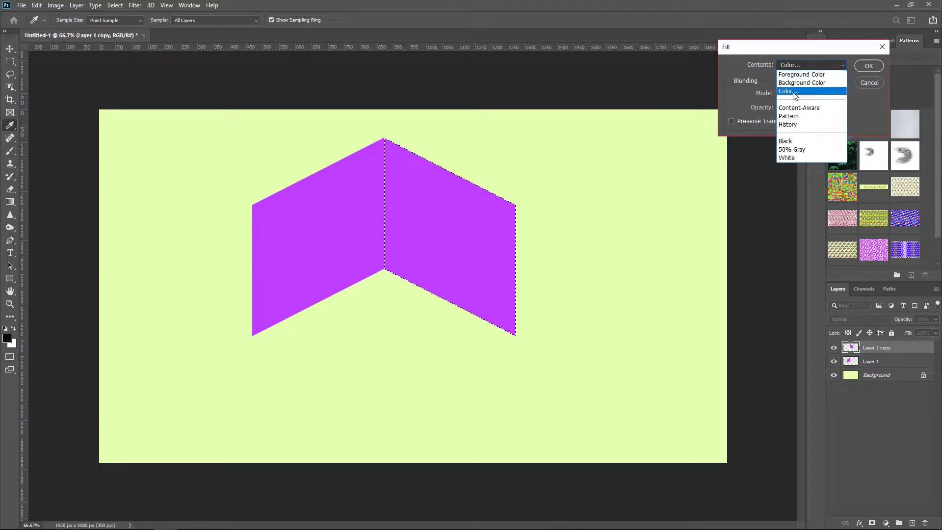
click(806, 92)
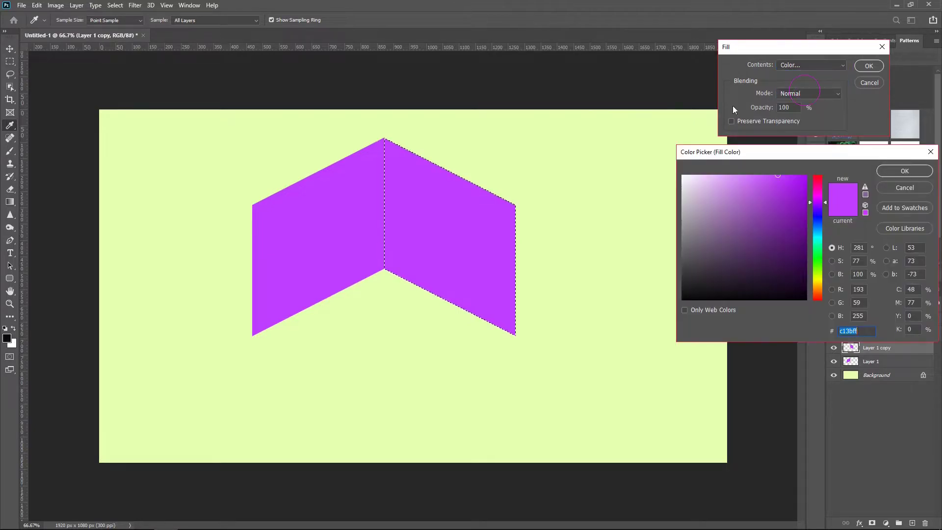
click(717, 176)
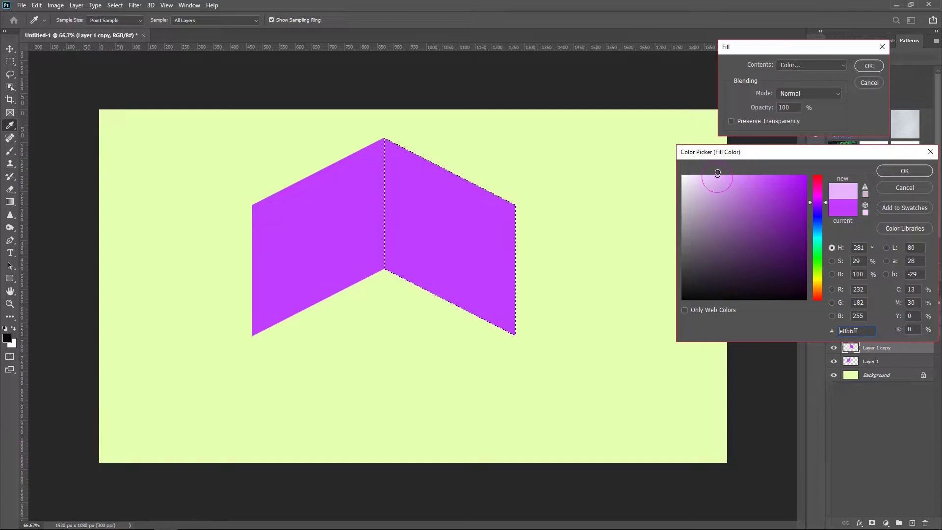
click(905, 171)
click(868, 65)
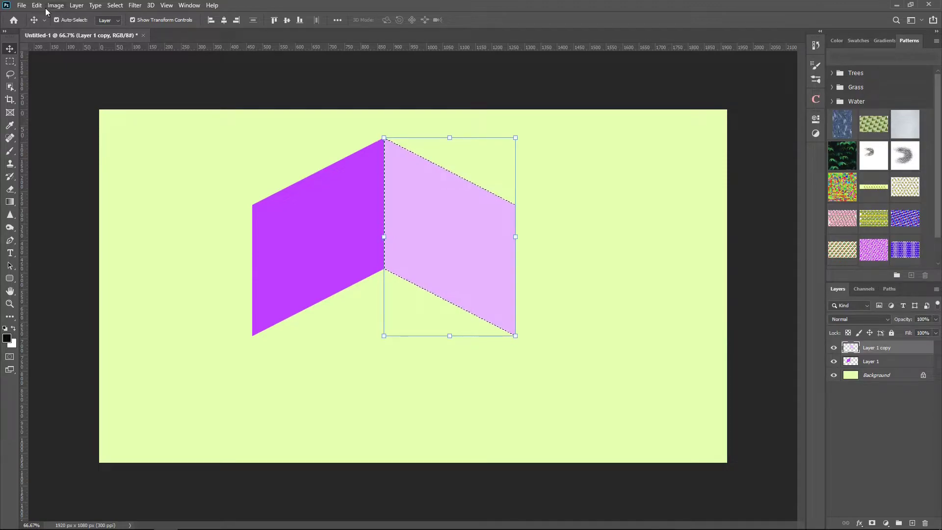
click(115, 6)
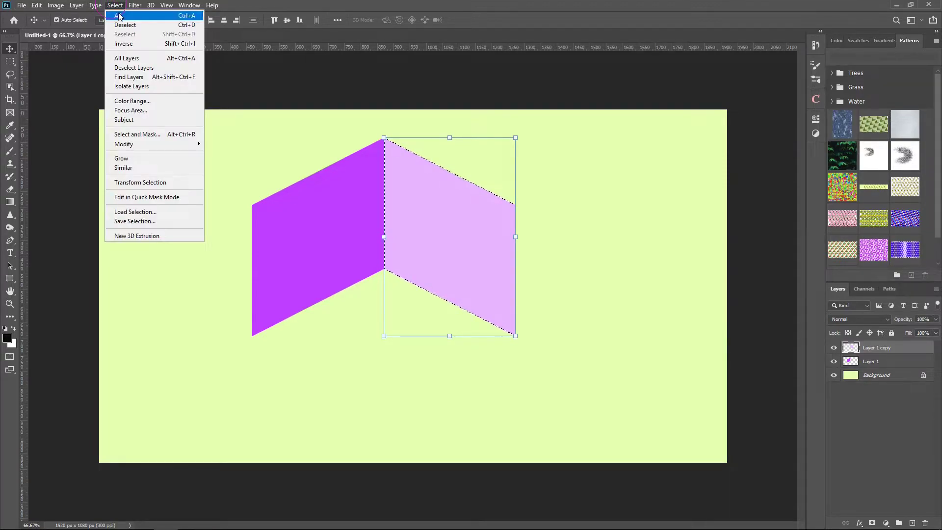
click(125, 25)
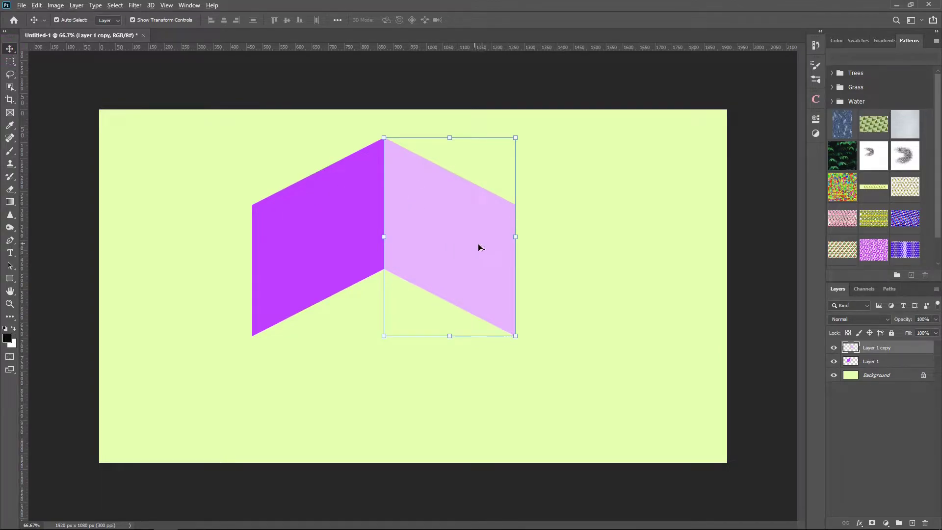
Alt-drag a copy of the lavender face below the purple left face, creating Layer 1 copy 2
drag(466, 242, 330, 442)
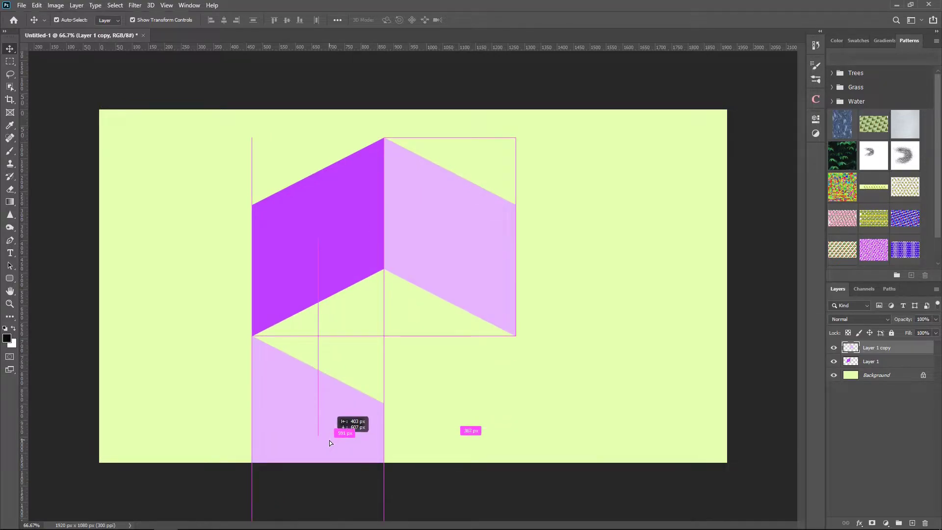
drag(329, 440, 328, 440)
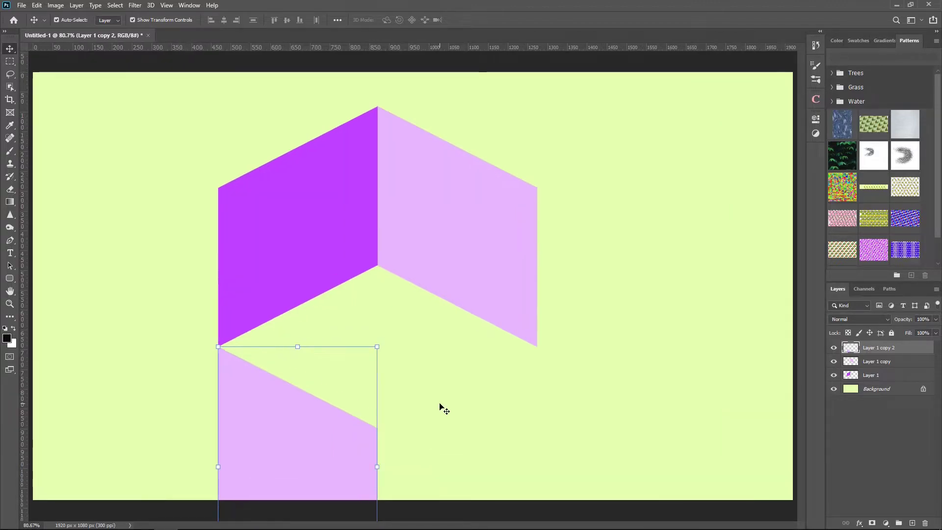
scroll(440, 406, up, 5)
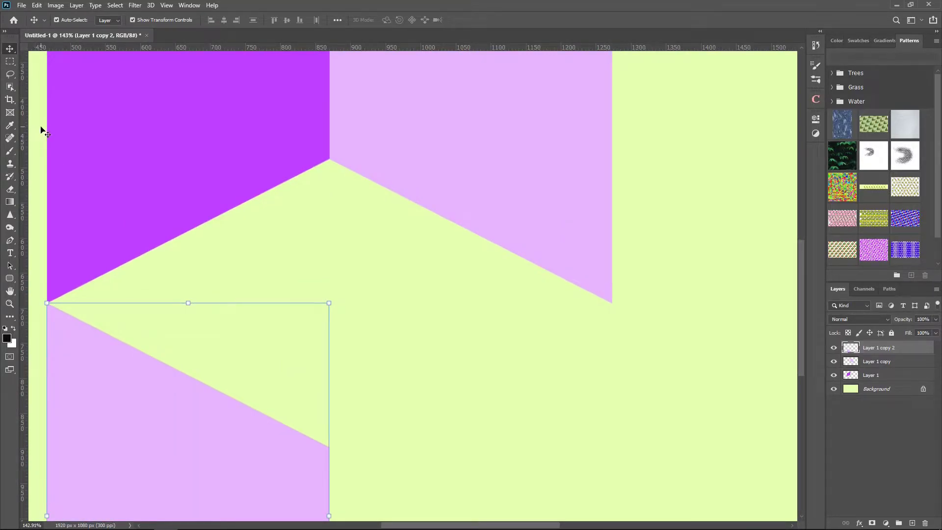
Outline the four-cornered diamond face with the Polygonal Lasso Tool
click(30, 121)
right_click(10, 74)
click(39, 79)
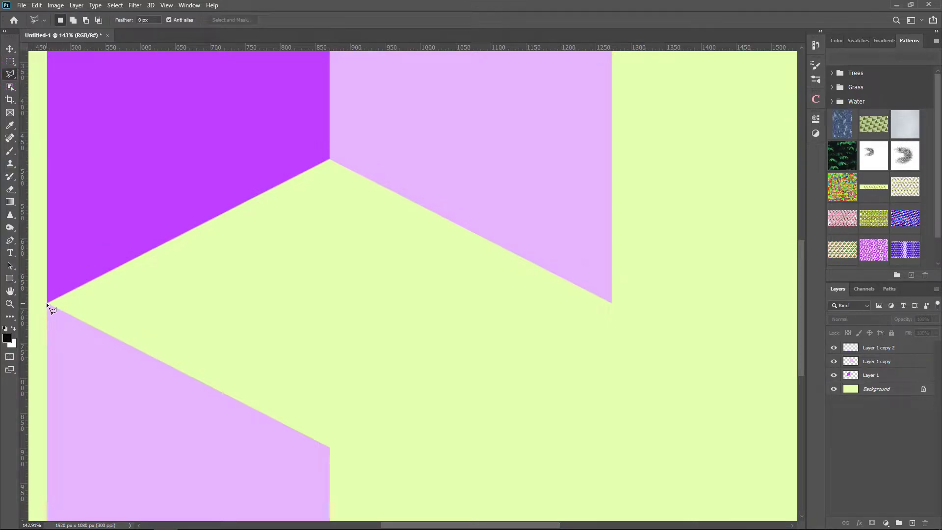
click(47, 303)
click(330, 160)
click(612, 301)
click(330, 447)
click(47, 304)
Dismiss the selection menu and add an empty Layer 2 for the diamond face
right_click(361, 256)
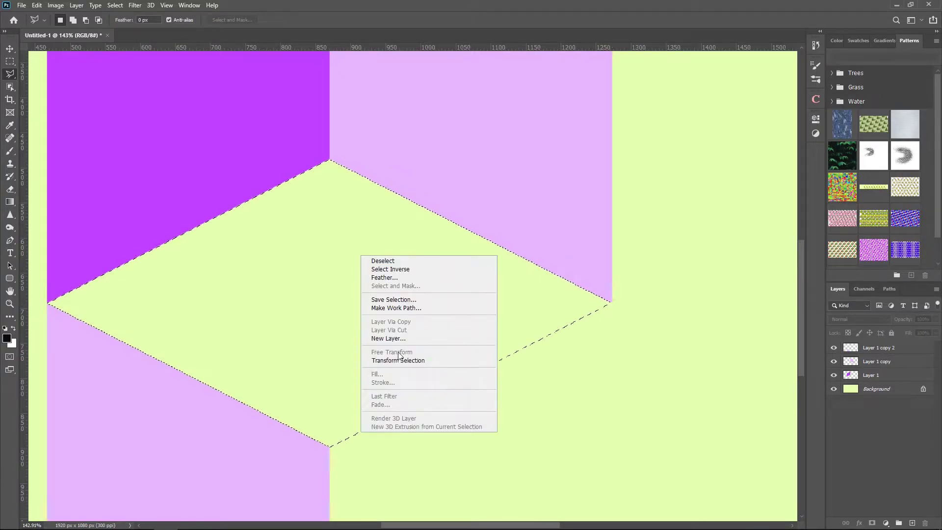
click(300, 292)
key(alt+period)
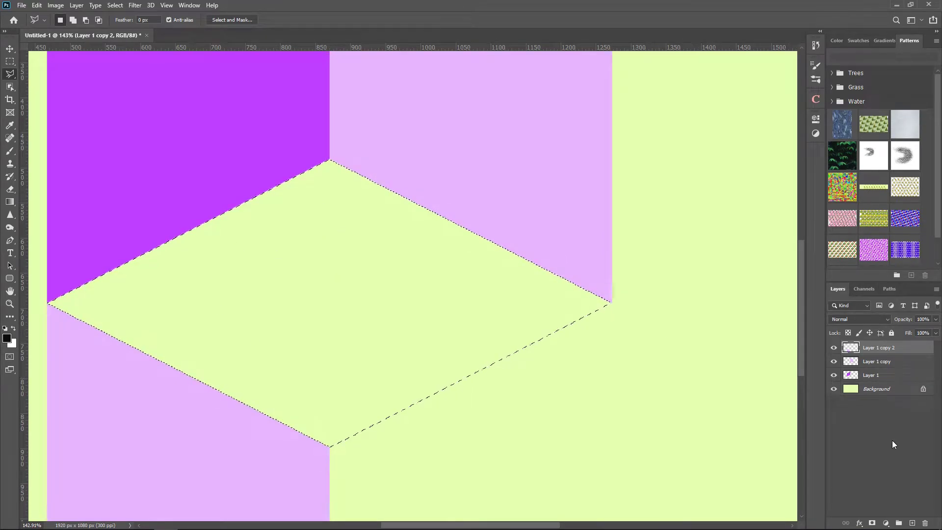
click(912, 524)
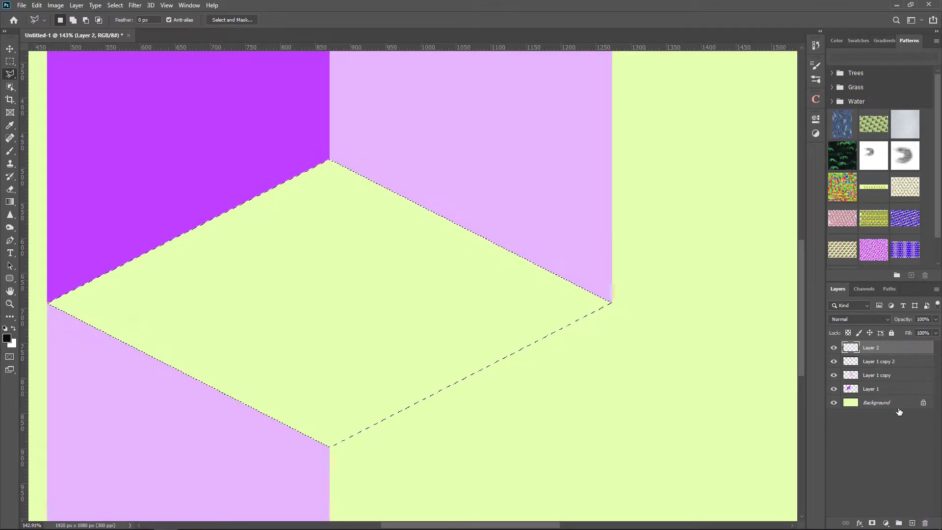
Fill the diamond selection on Layer 2 with dark purple #7f00ba
right_click(370, 247)
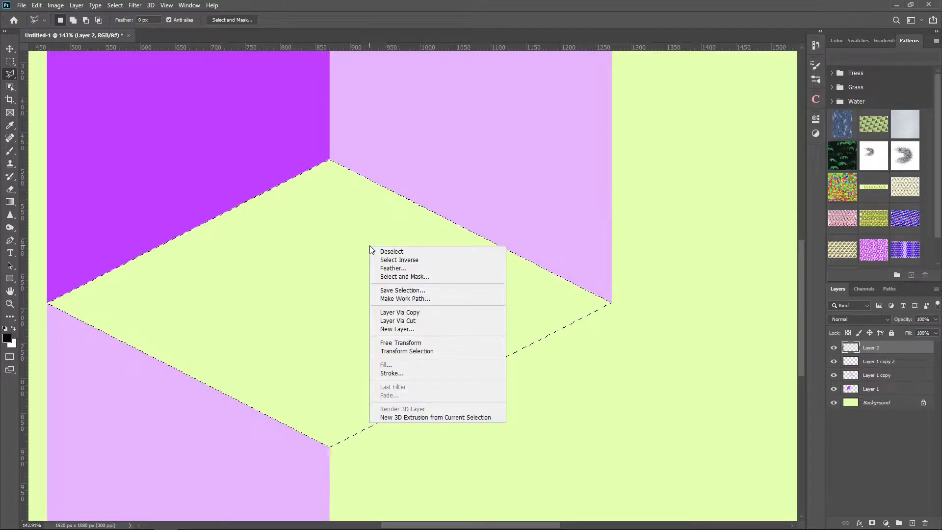
click(397, 367)
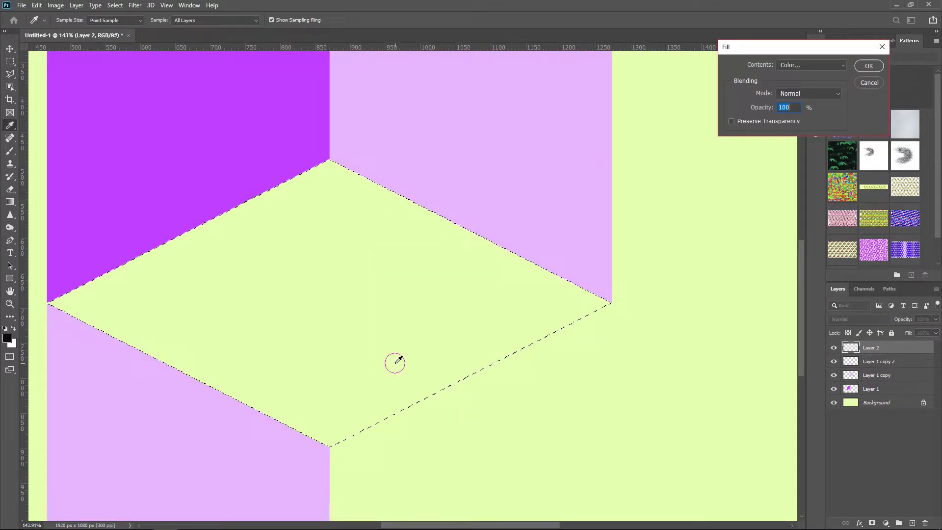
click(836, 64)
click(799, 92)
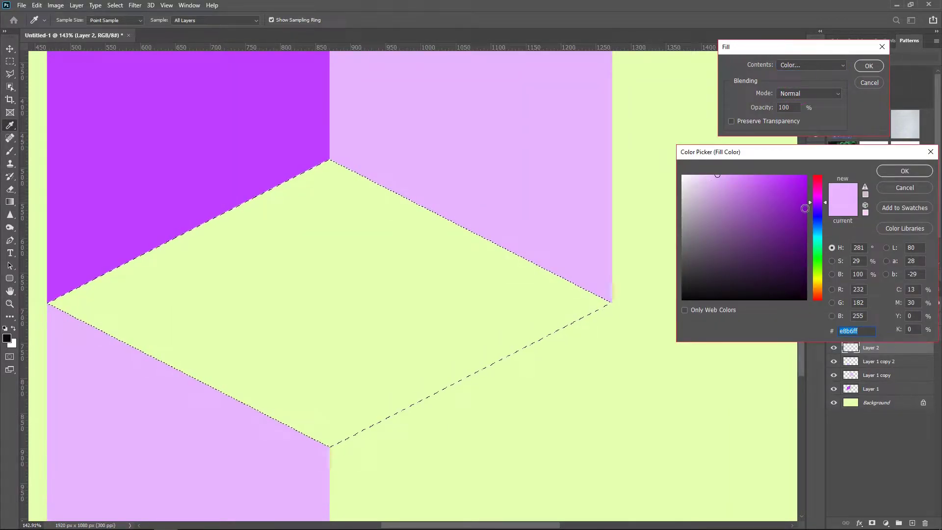
click(807, 208)
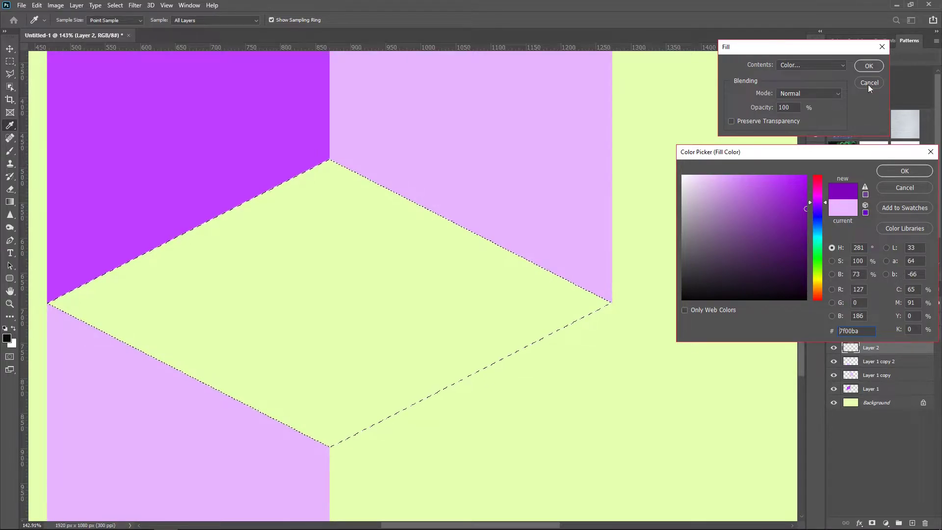
click(909, 170)
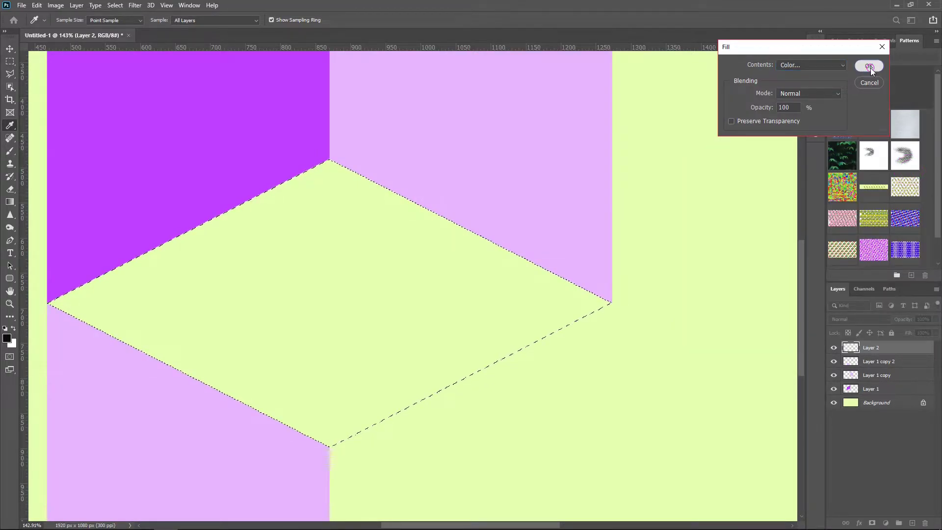
click(869, 67)
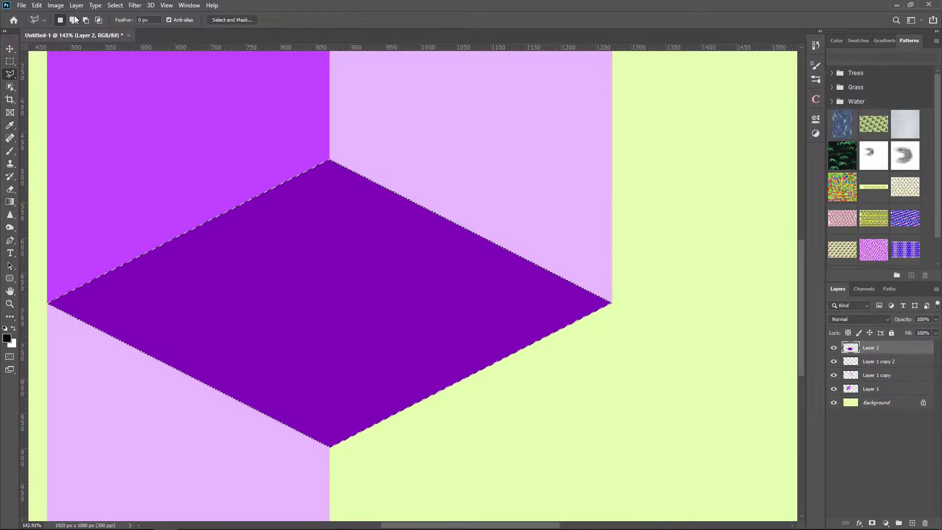
click(114, 5)
Deselect, zoom out, and delete the stray light rectangle Layer 1 copy 2
click(123, 24)
key(ctrl+minus)
key(ctrl+minus)
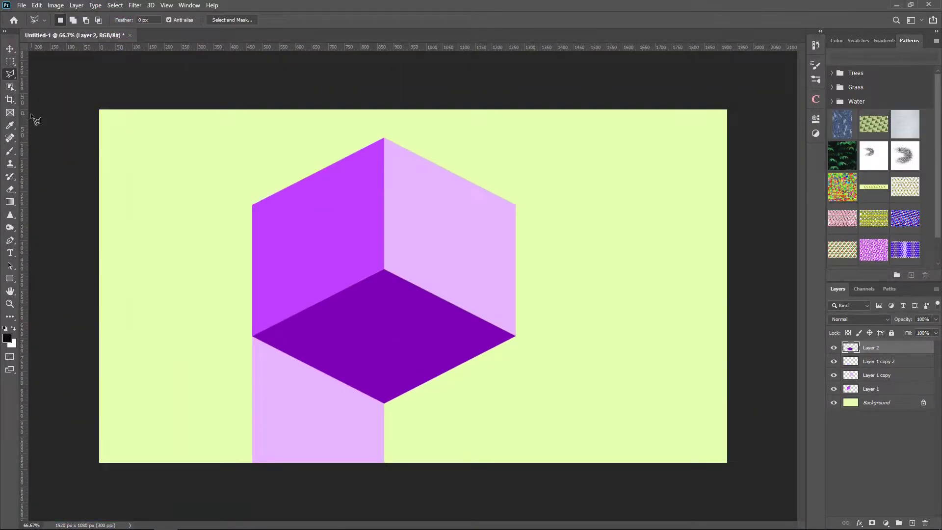
click(10, 51)
click(301, 428)
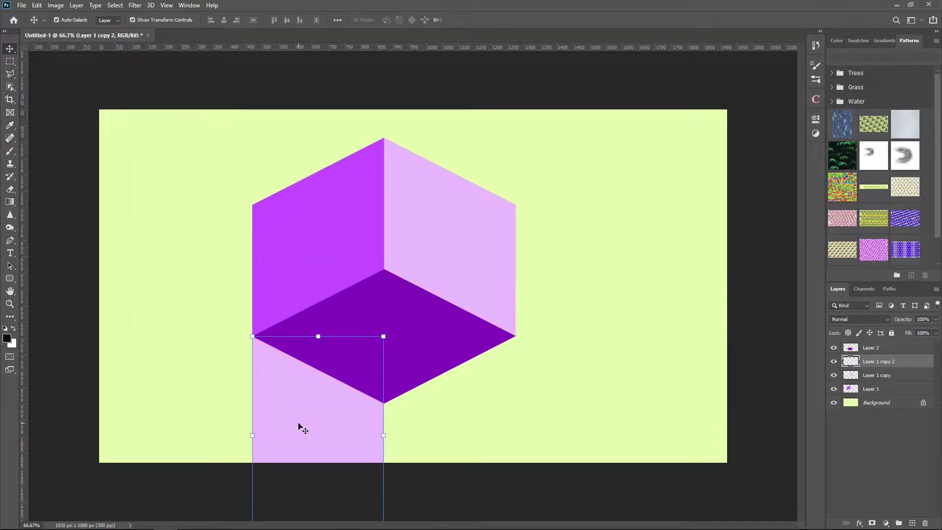
key(Delete)
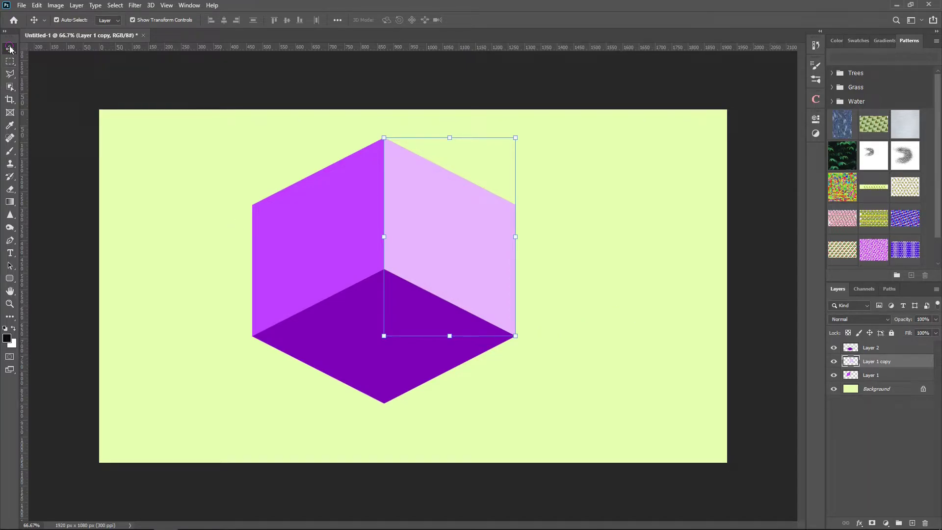
Select all three cube faces and scale the cube down to about 67%
drag(572, 436, 206, 143)
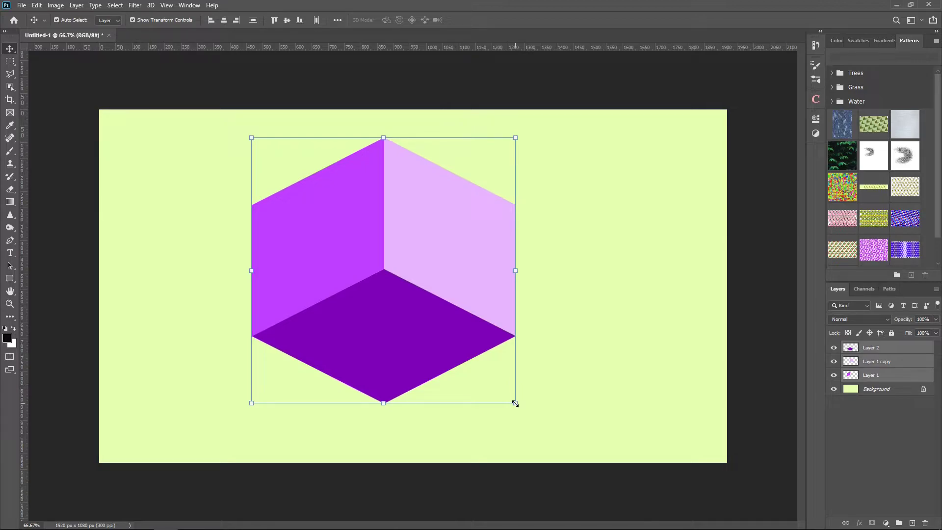
drag(515, 403, 405, 289)
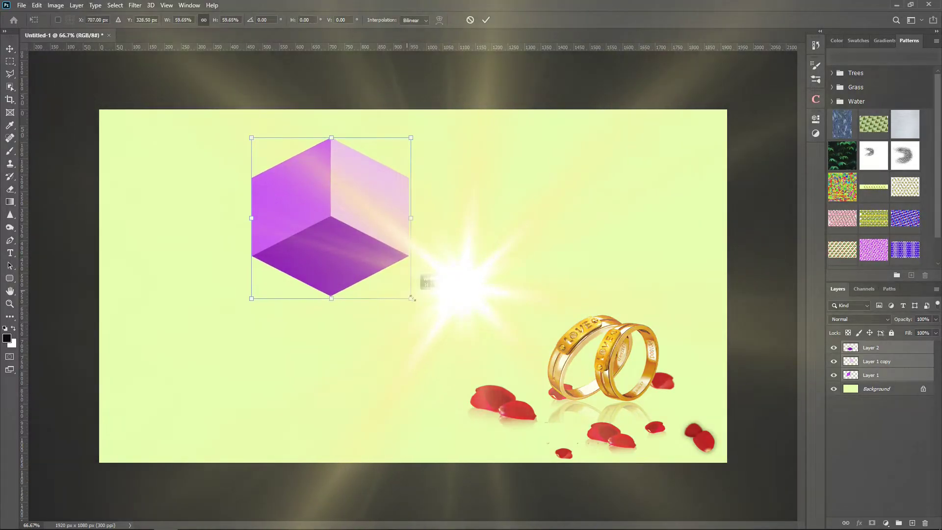
drag(405, 290, 429, 315)
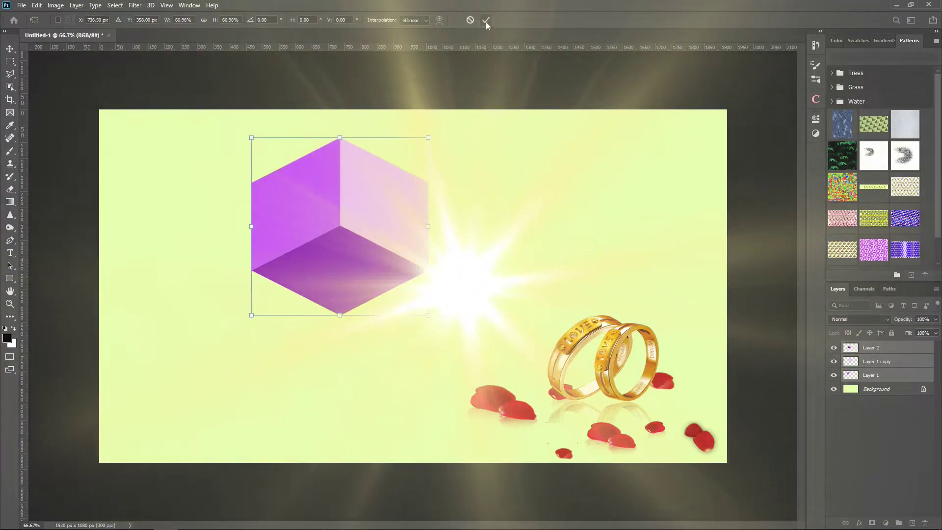
click(486, 20)
scroll(428, 185, up, 5)
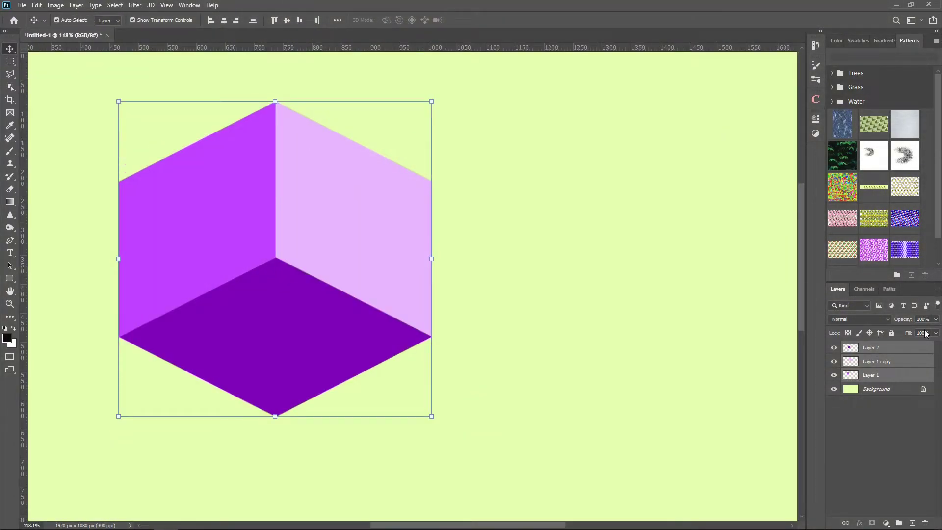
Add an empty Layer 3 above Layer 2 and switch to the Rectangular Marquee tool
click(897, 353)
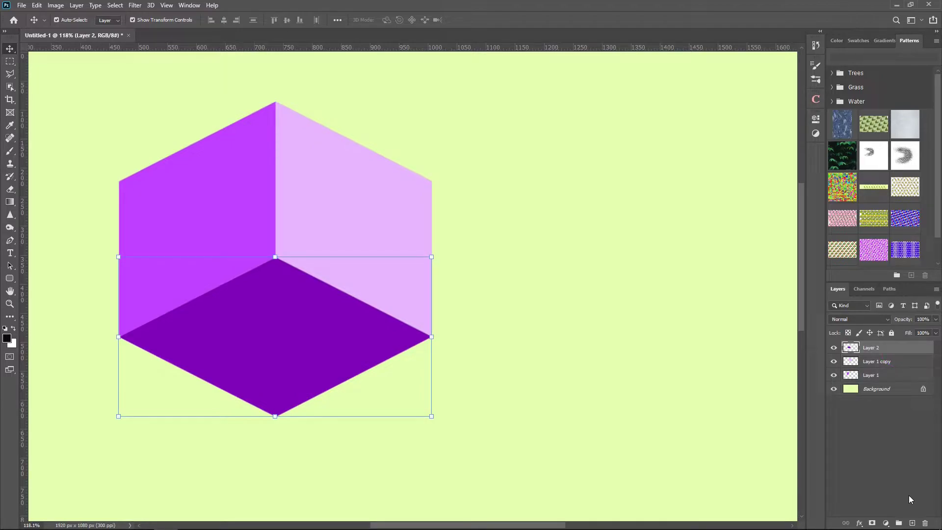
click(913, 523)
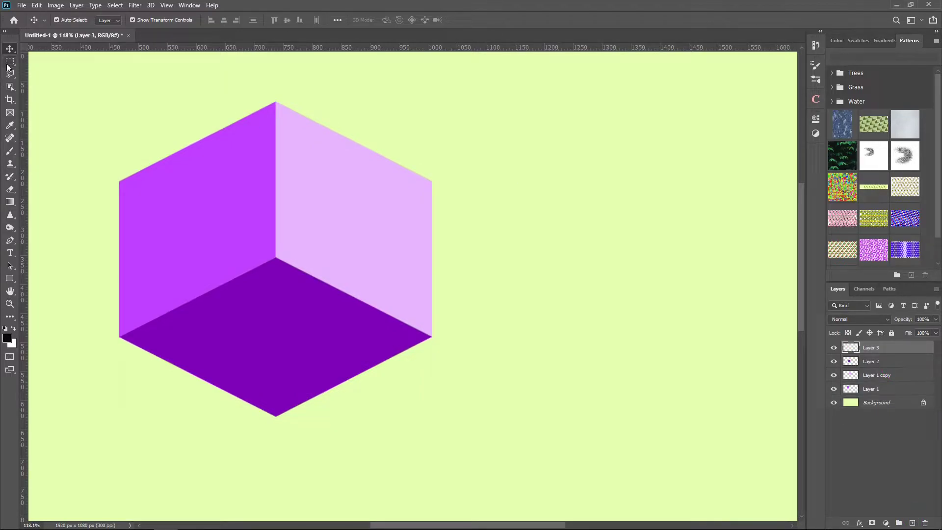
drag(8, 63, 66, 62)
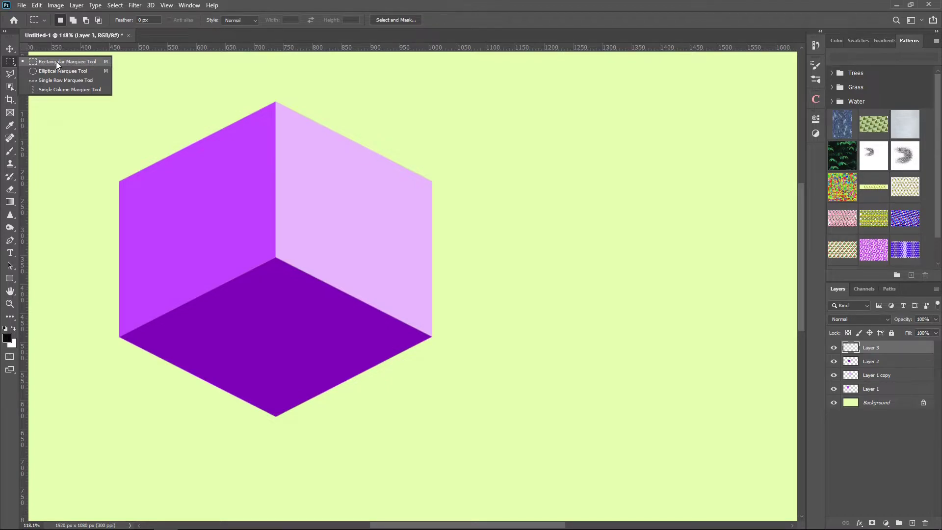
click(55, 61)
Marquee a tall rectangle, about 132×284 px, down from the cube's right corner
scroll(500, 192, up, 2)
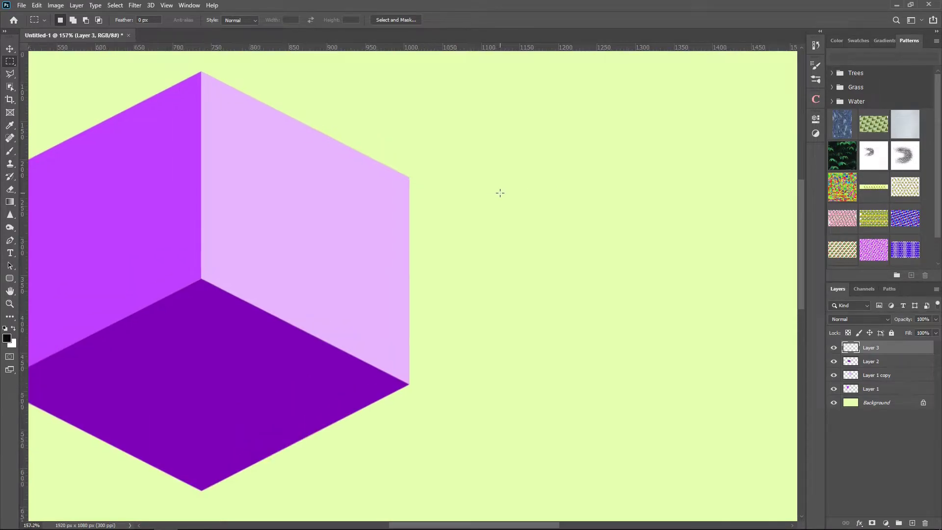
scroll(486, 199, up, 2)
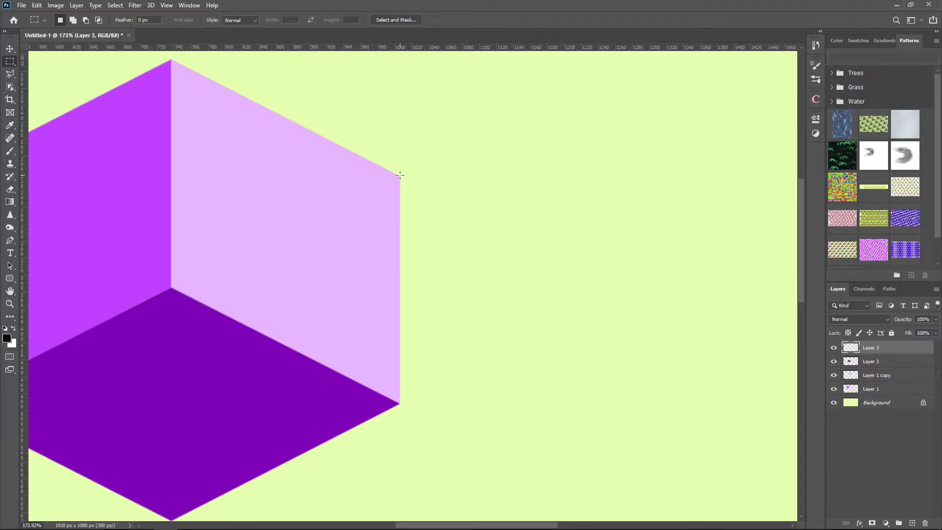
drag(400, 175, 507, 404)
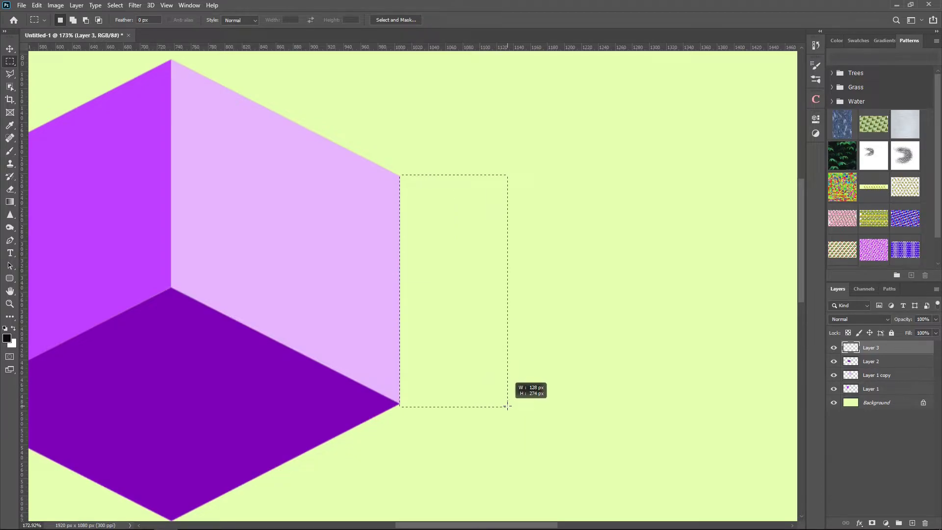
mouse_move(506, 404)
mouse_down()
mouse_move(511, 416)
mouse_move(509, 403)
mouse_up()
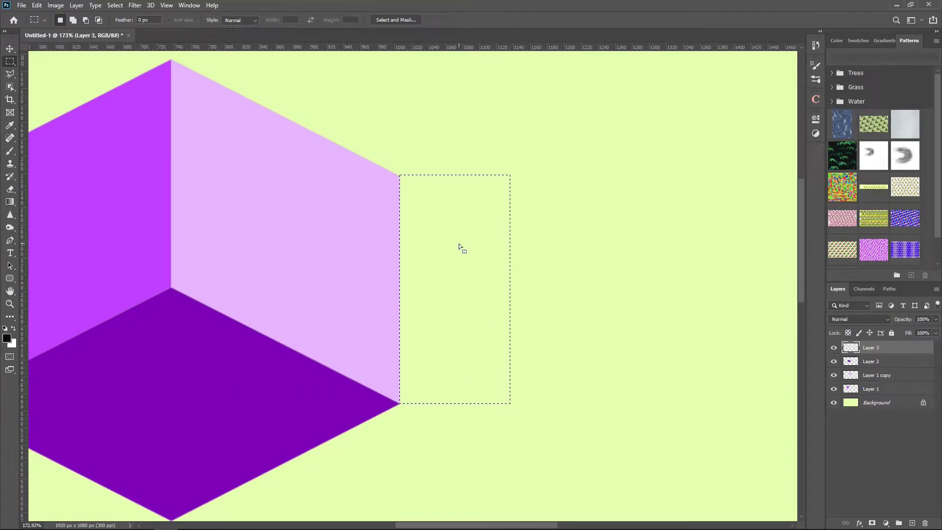
click(10, 202)
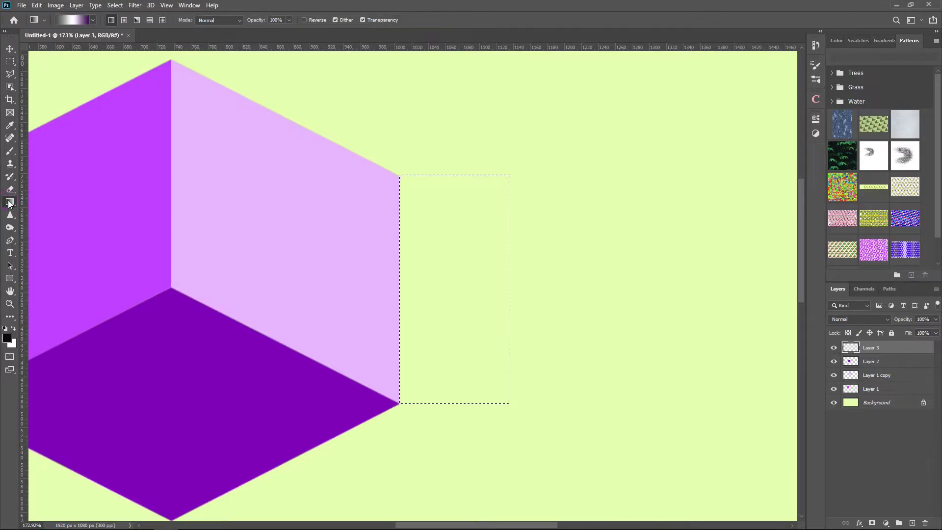
Set the gradient's left colour stop to dark grey #333233
click(71, 19)
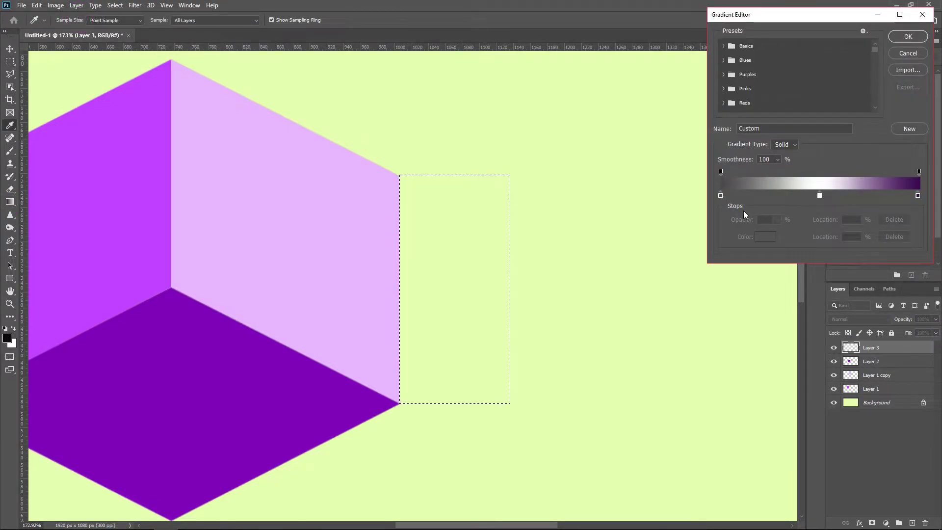
click(720, 195)
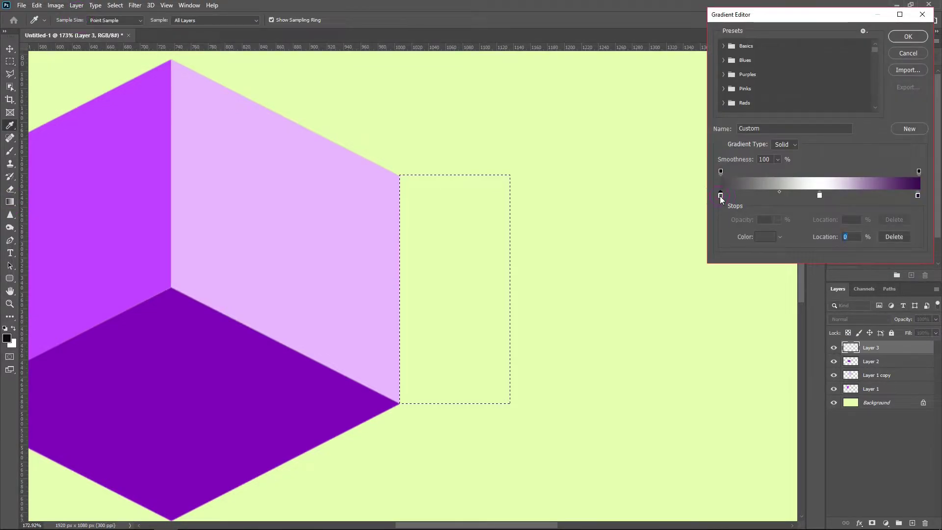
click(764, 238)
drag(686, 274, 680, 276)
click(904, 170)
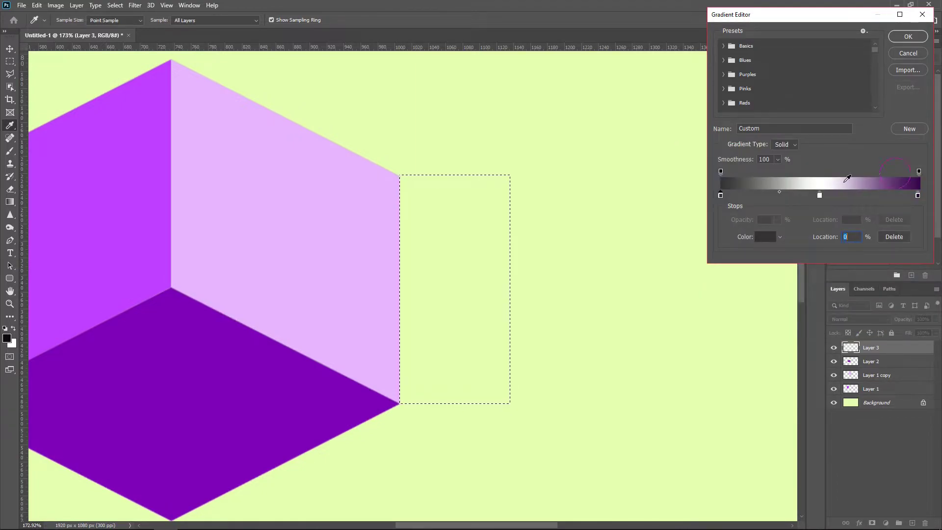
Make the gradient's middle colour stop pure white #ffffff
click(819, 195)
click(764, 237)
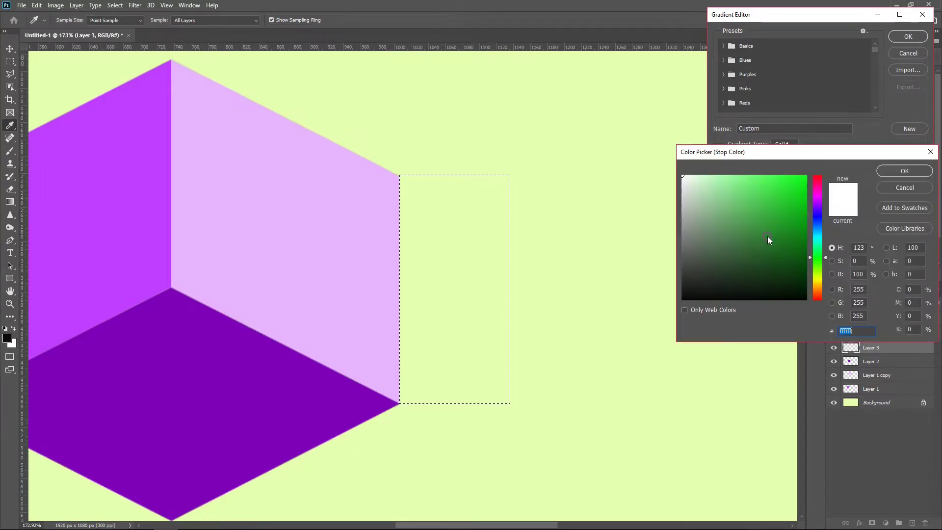
click(684, 175)
click(904, 170)
Set the right colour stop to very dark purple #1c0028 and accept the gradient
click(918, 195)
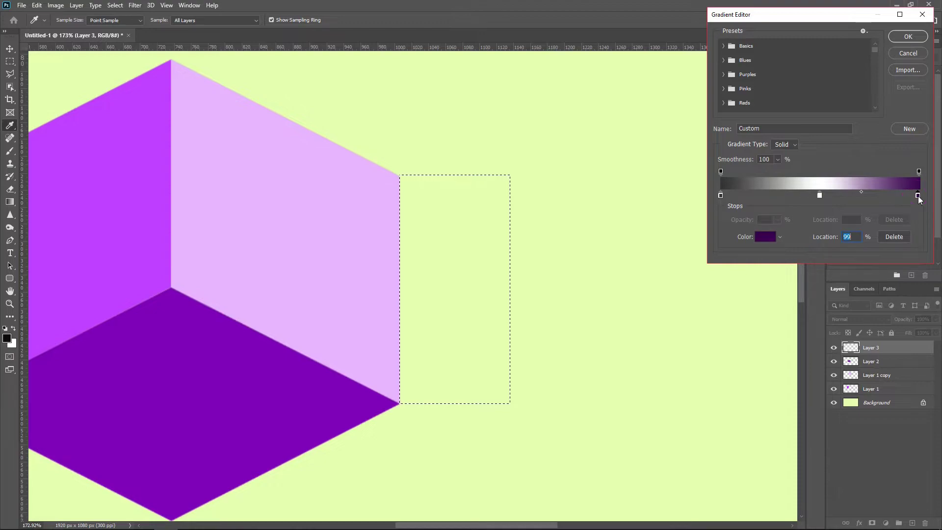
click(766, 237)
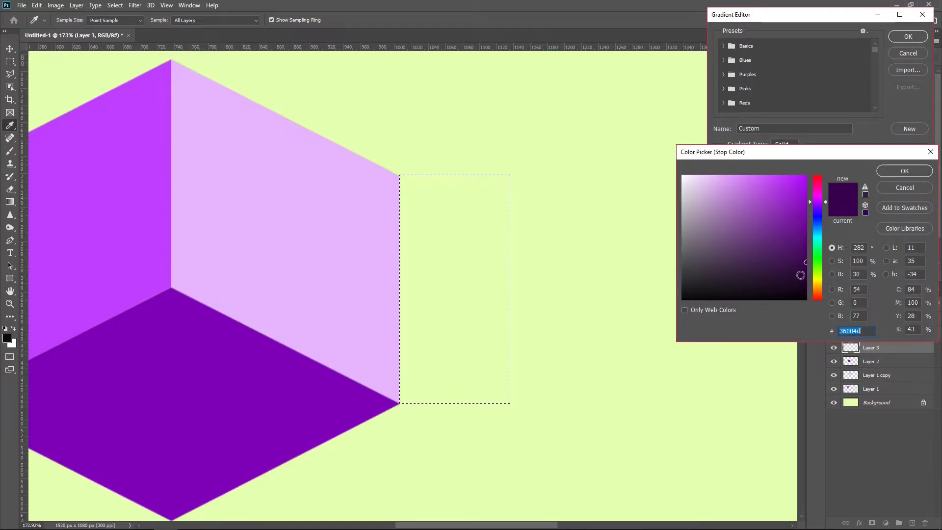
drag(806, 262, 812, 280)
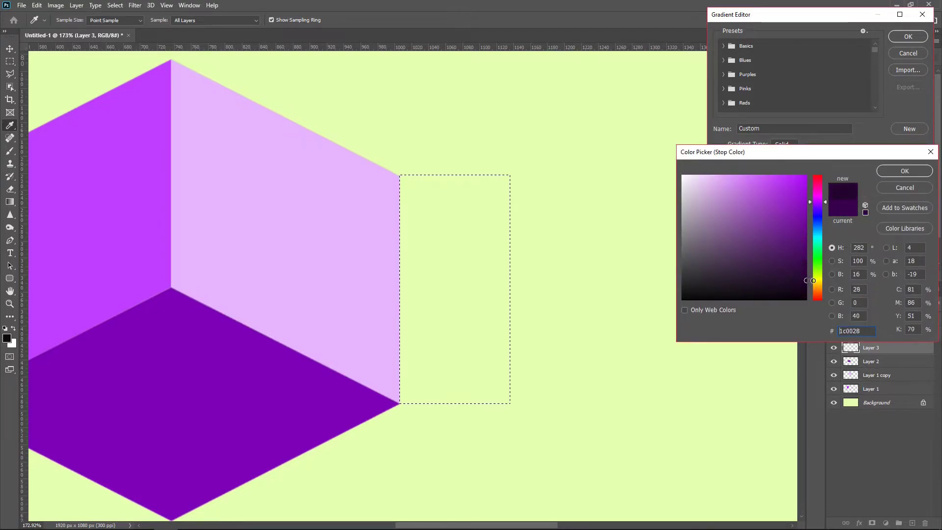
click(912, 172)
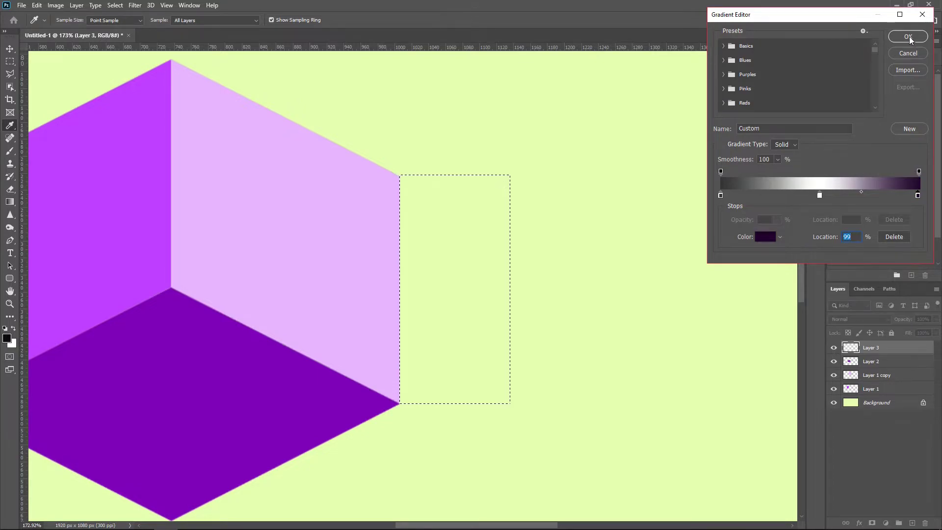
click(909, 36)
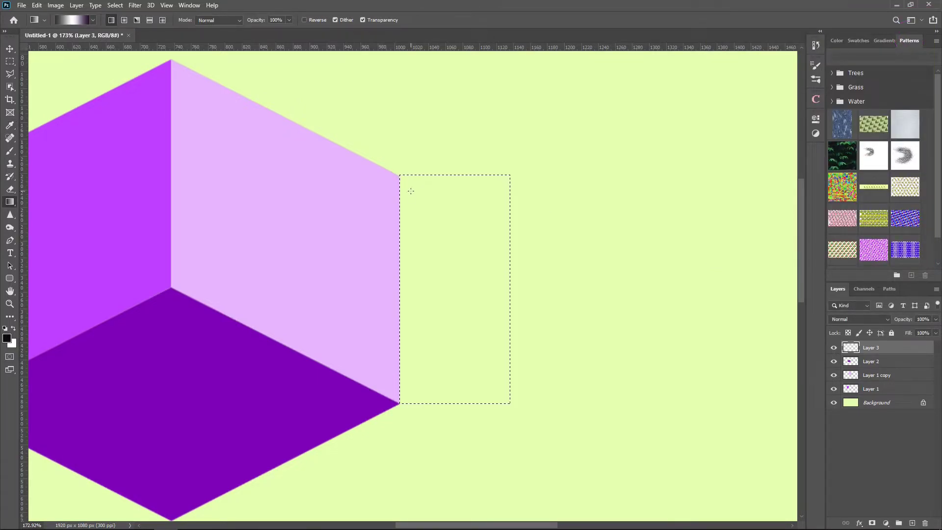
Sweep the grey-white-purple gradient horizontally across the Layer 3 rectangle, then deselect it
scroll(210, 306, down, 3)
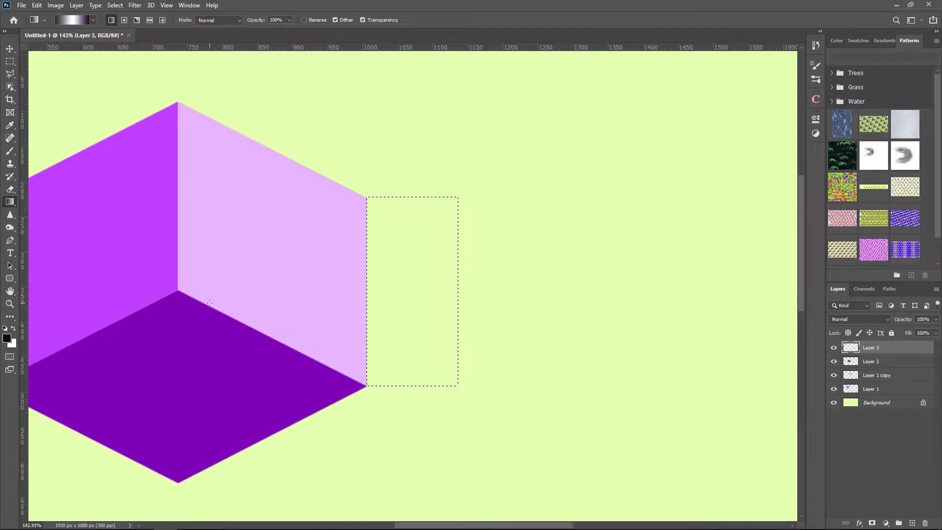
scroll(210, 305, down, 3)
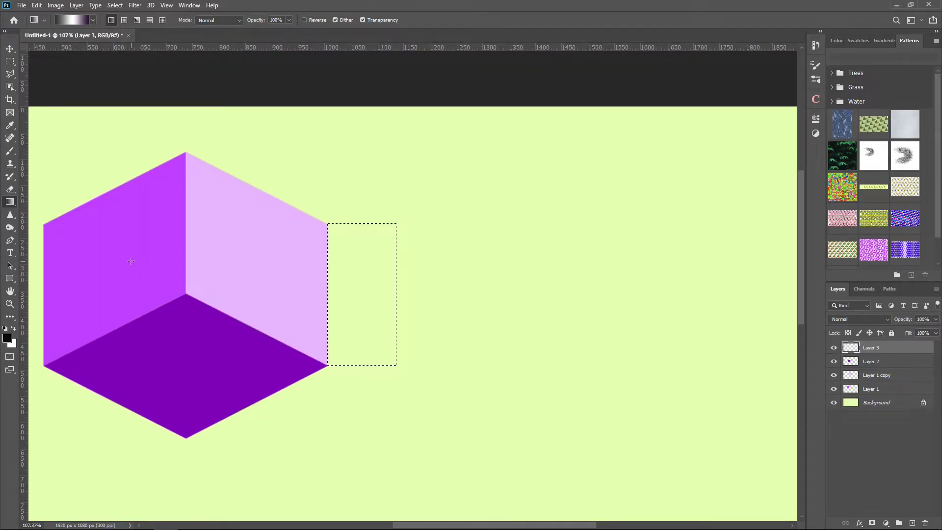
scroll(378, 318, up, 3)
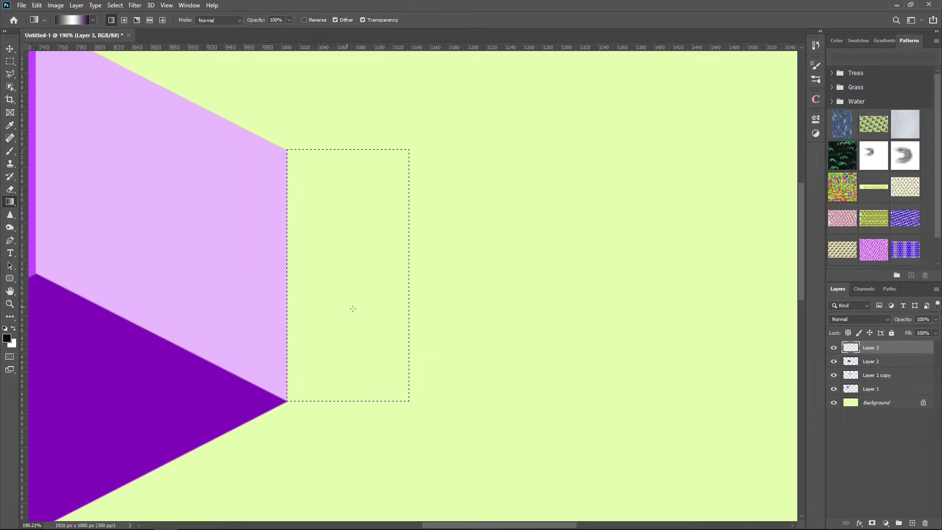
drag(288, 277, 409, 277)
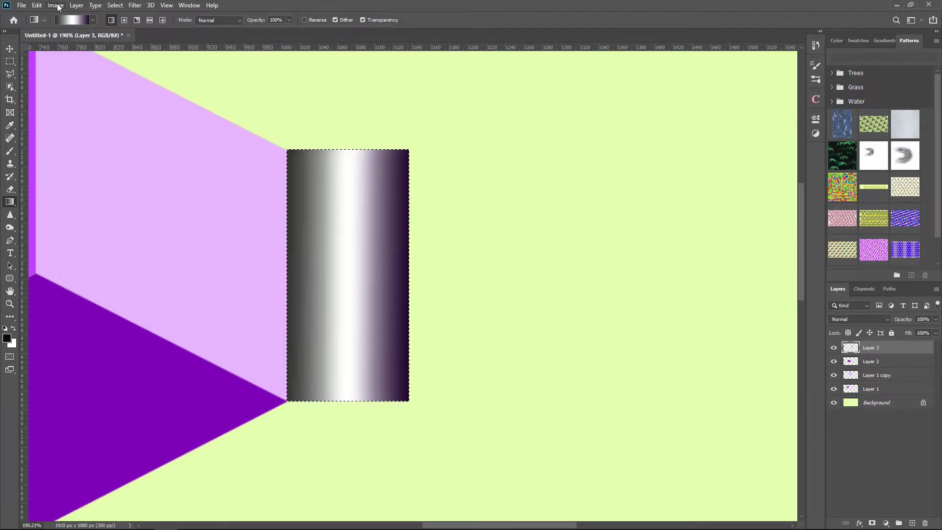
click(115, 5)
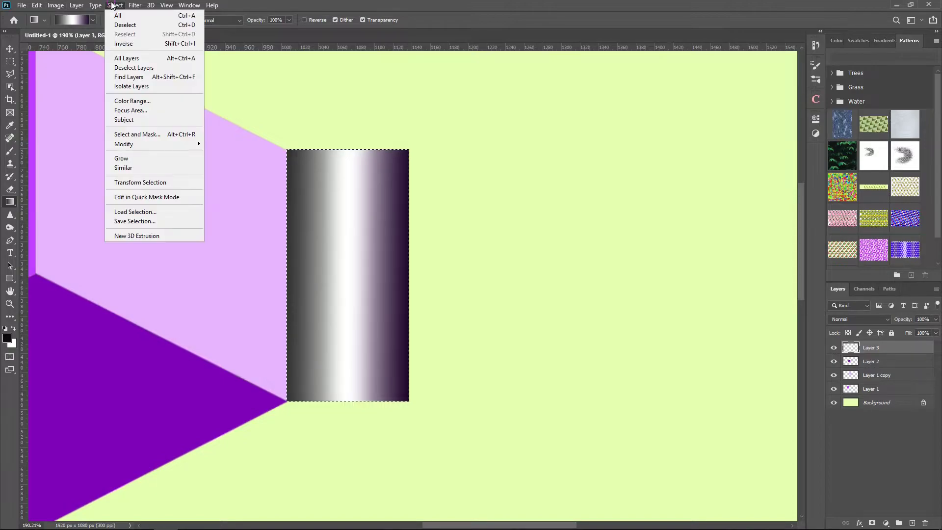
click(119, 26)
scroll(472, 236, down, 2)
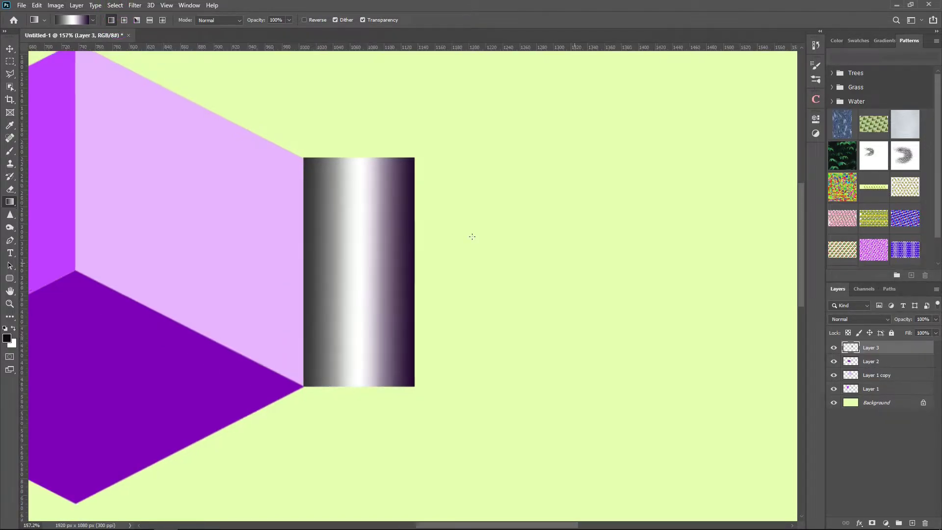
scroll(472, 237, down, 2)
scroll(472, 237, down, 2)
scroll(481, 187, up, 1)
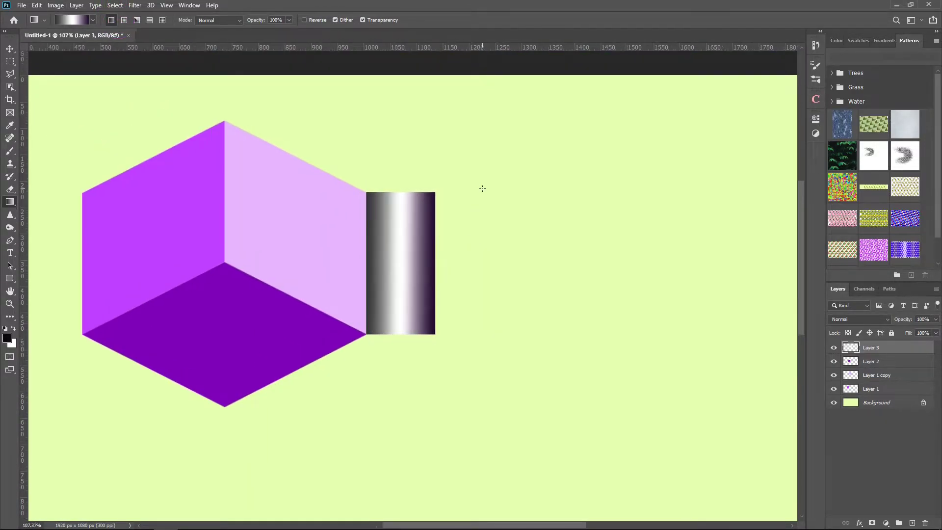
scroll(482, 188, up, 1)
scroll(482, 188, up, 2)
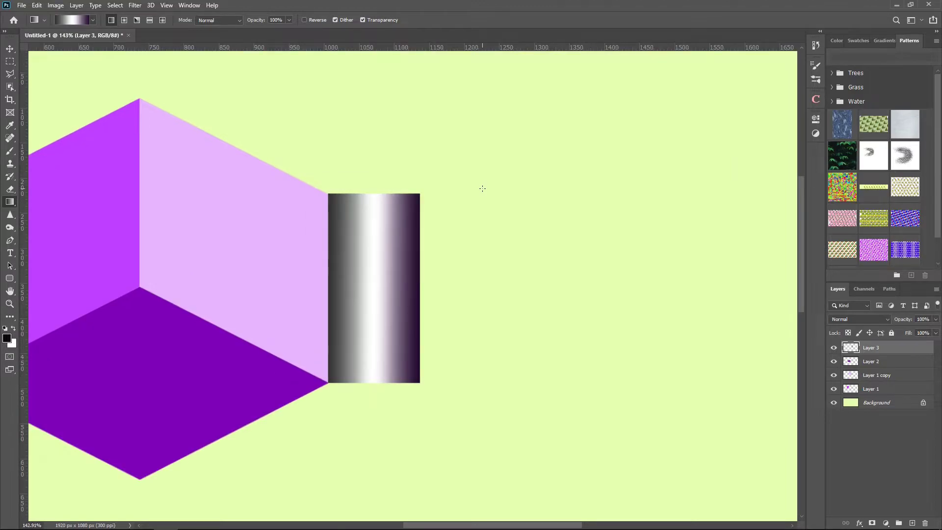
Draw an elliptical selection of about 163 by 130 px over the bar's bottom edge
click(10, 61)
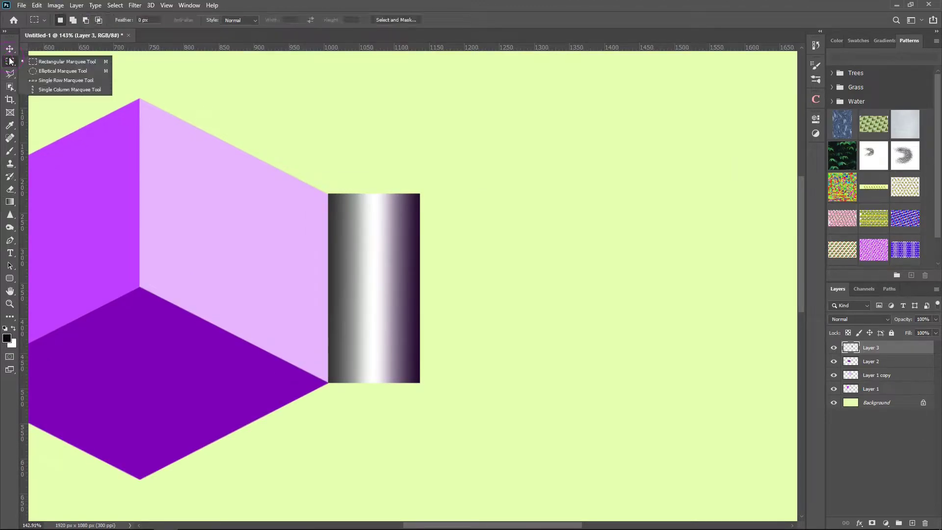
click(57, 70)
scroll(400, 440, up, 13)
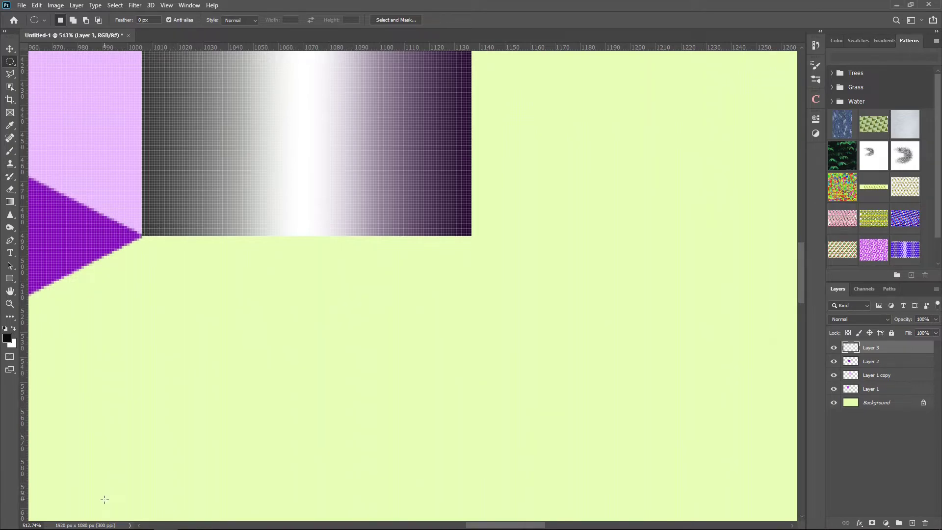
mouse_move(105, 499)
mouse_down()
mouse_move(451, 175)
mouse_move(517, 177)
mouse_up()
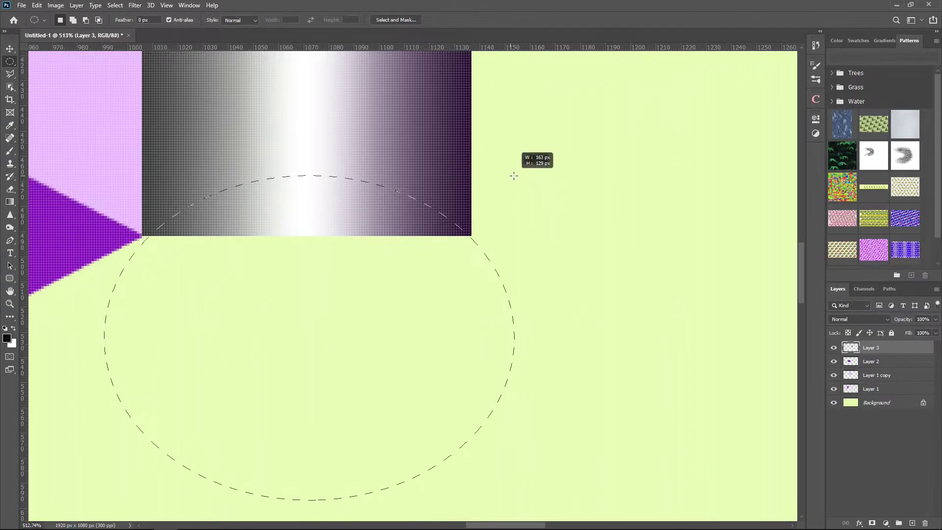
drag(517, 176, 509, 170)
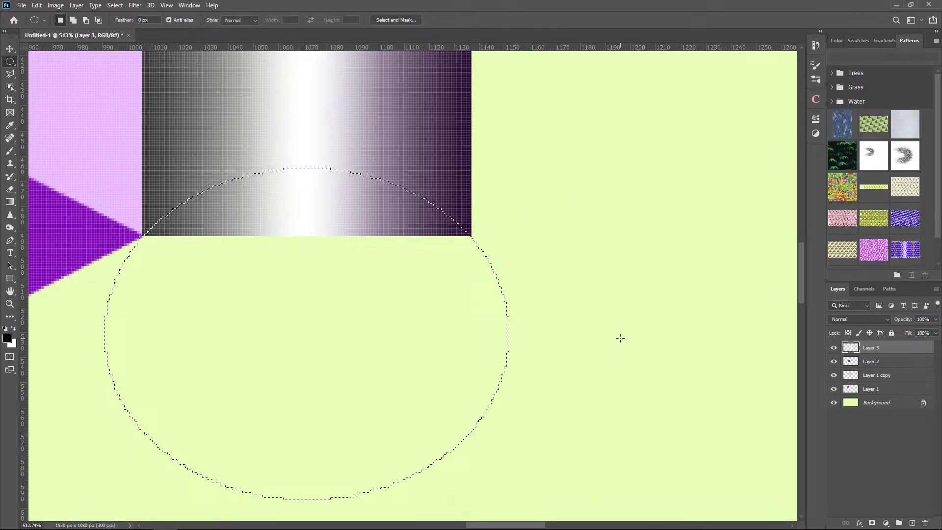
Delete the gradient inside the ellipse and deselect, leaving a curved notch
key(Delete)
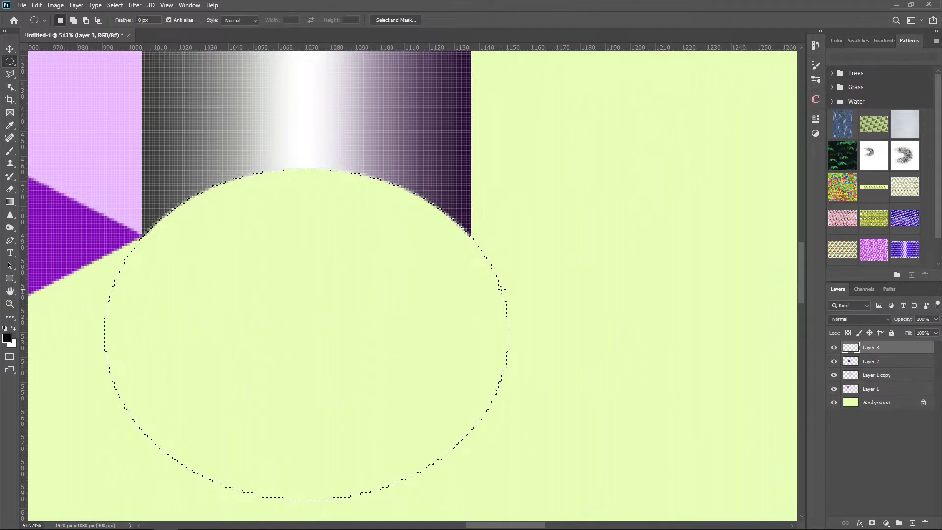
click(115, 5)
click(130, 26)
scroll(290, 248, down, 4)
scroll(290, 248, down, 3)
scroll(293, 256, down, 3)
scroll(292, 260, down, 1)
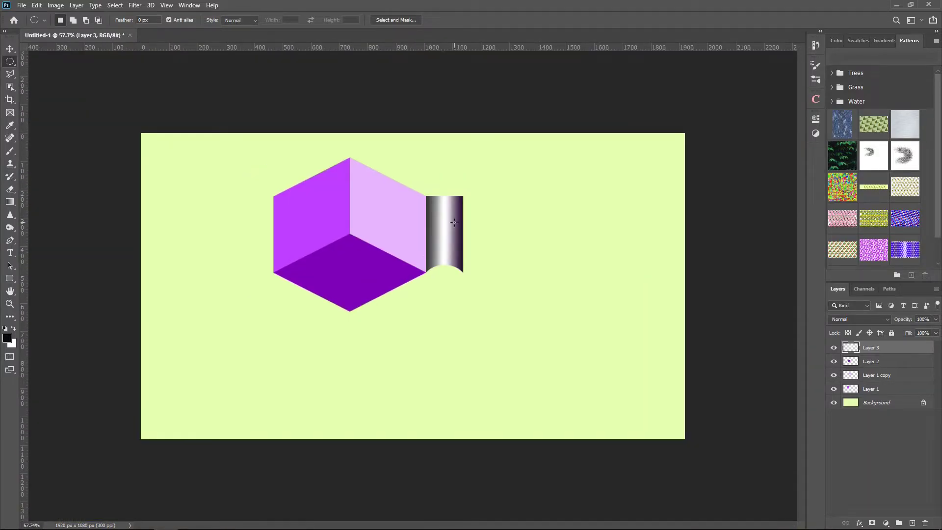
scroll(497, 127, up, 2)
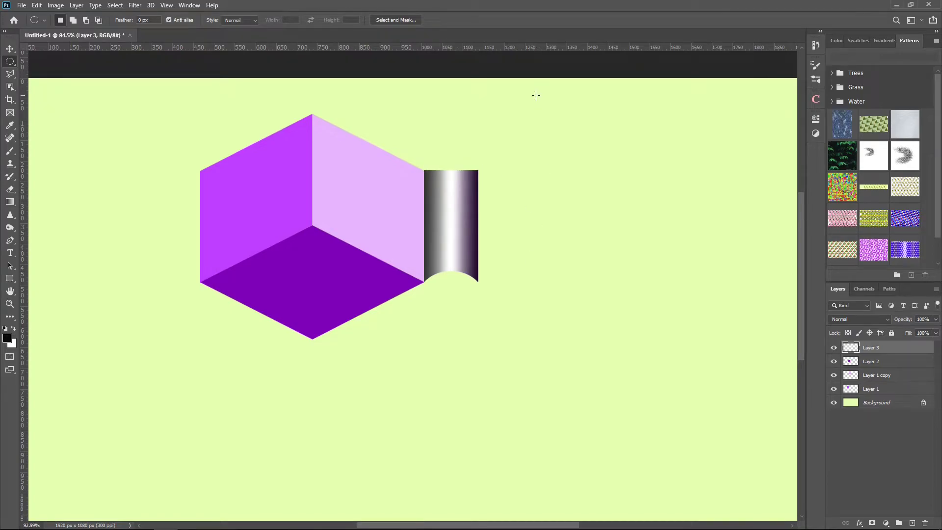
scroll(535, 95, up, 2)
Duplicate the cylinder straight up above itself and load the copy's outline as a selection
click(10, 49)
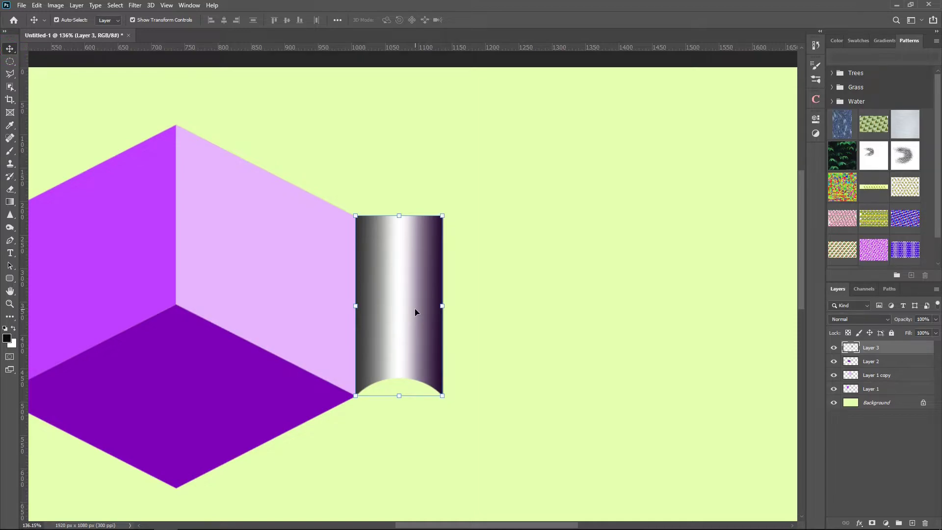
drag(404, 313, 404, 152)
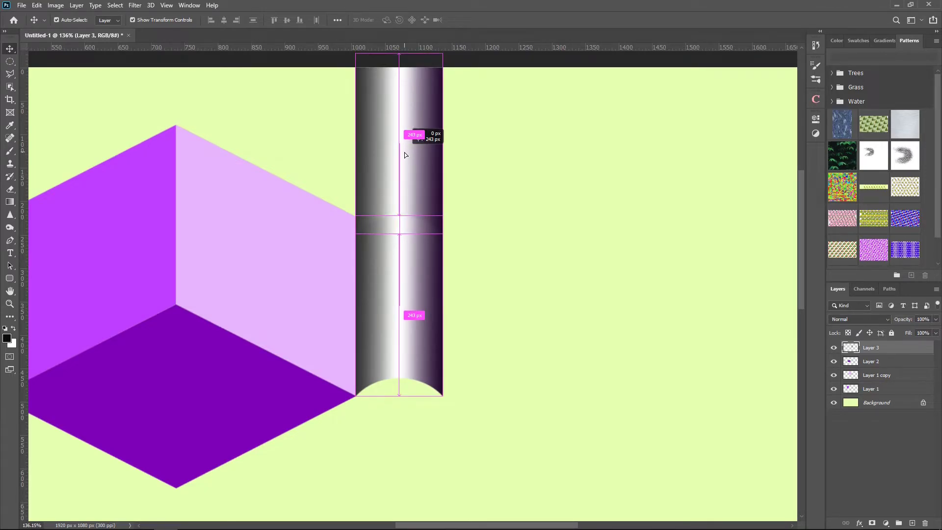
drag(404, 152, 405, 152)
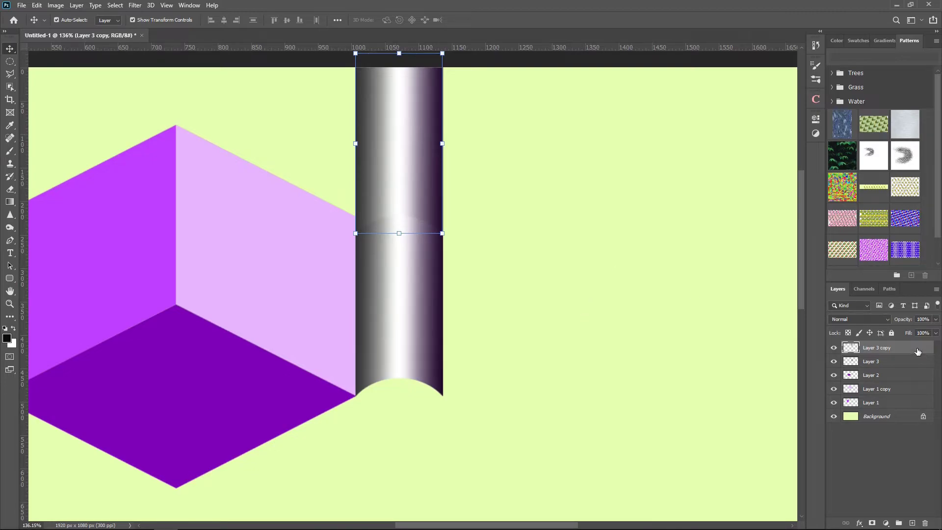
key(ctrl)
ctrl+click(853, 348)
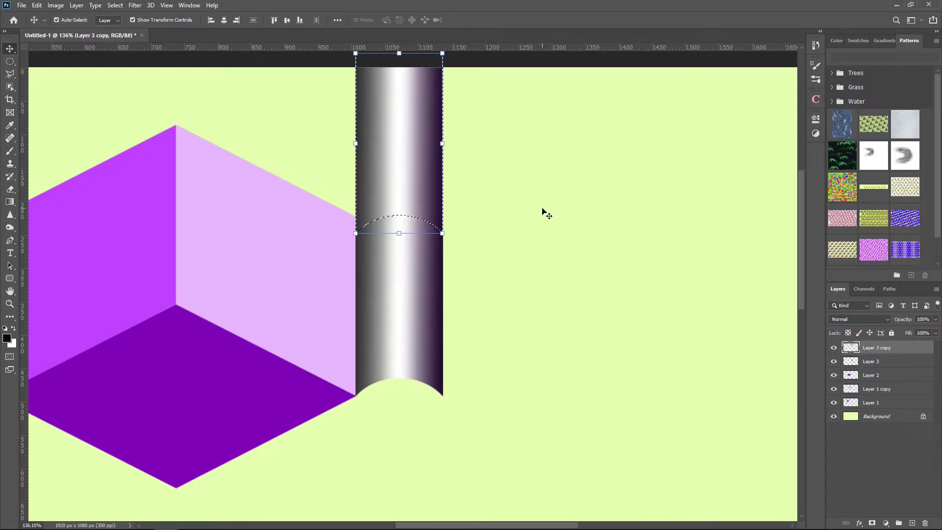
Trim Layer 3's top with that shape and delete the helper Layer 3 copy
click(879, 361)
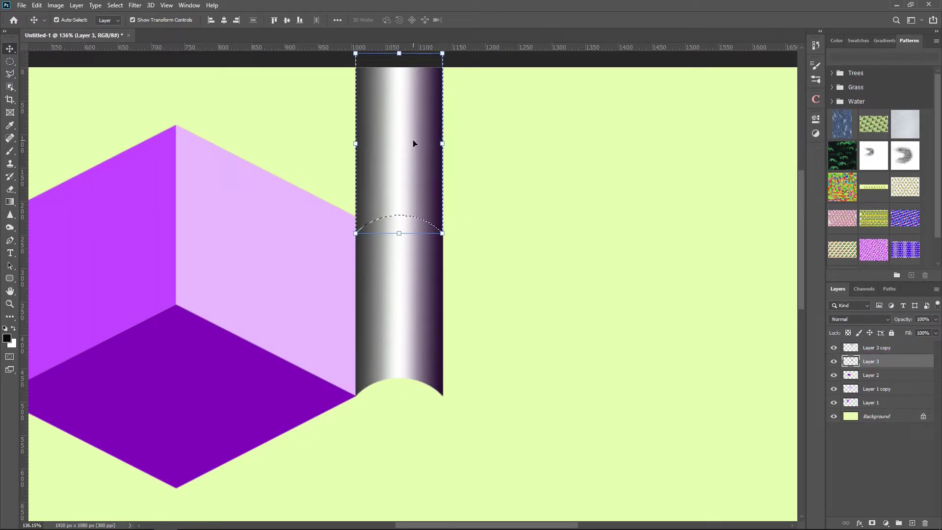
click(115, 5)
click(124, 25)
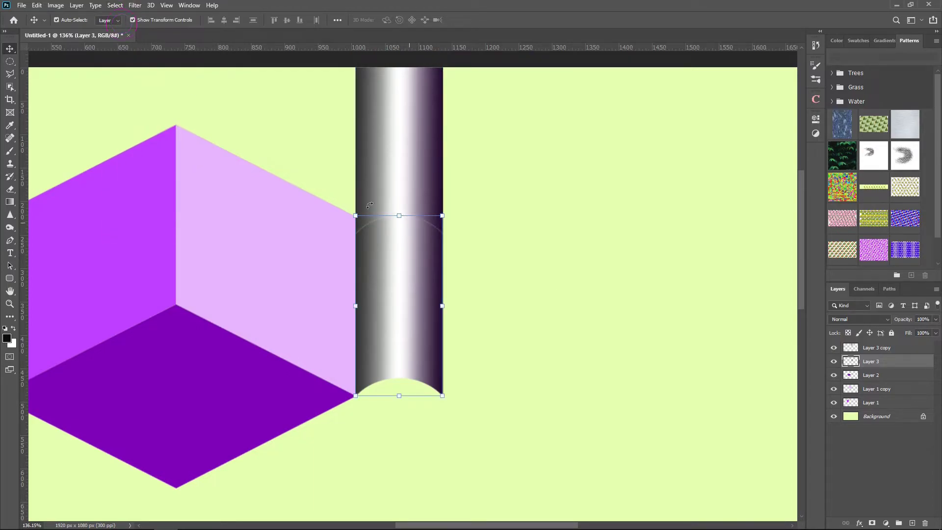
drag(397, 136, 908, 456)
drag(749, 367, 631, 374)
key(Delete)
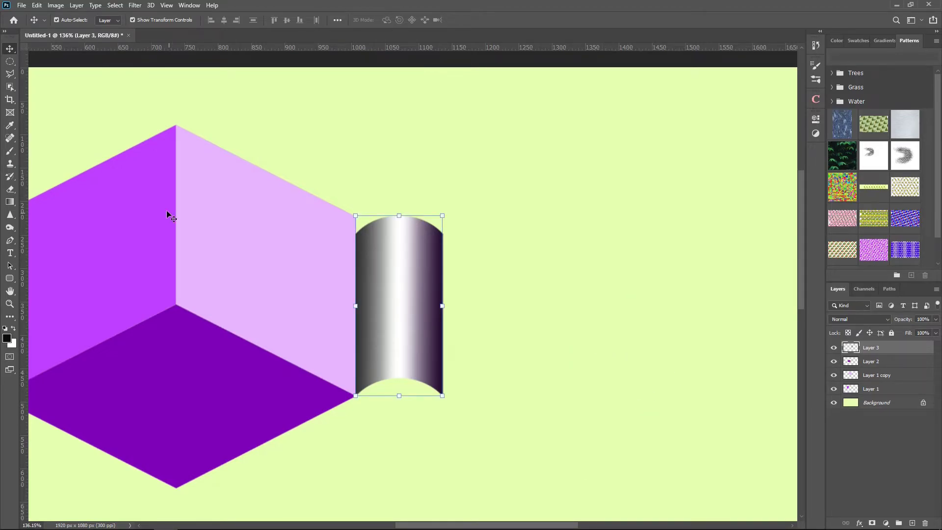
scroll(192, 231, down, 1)
scroll(193, 233, down, 1)
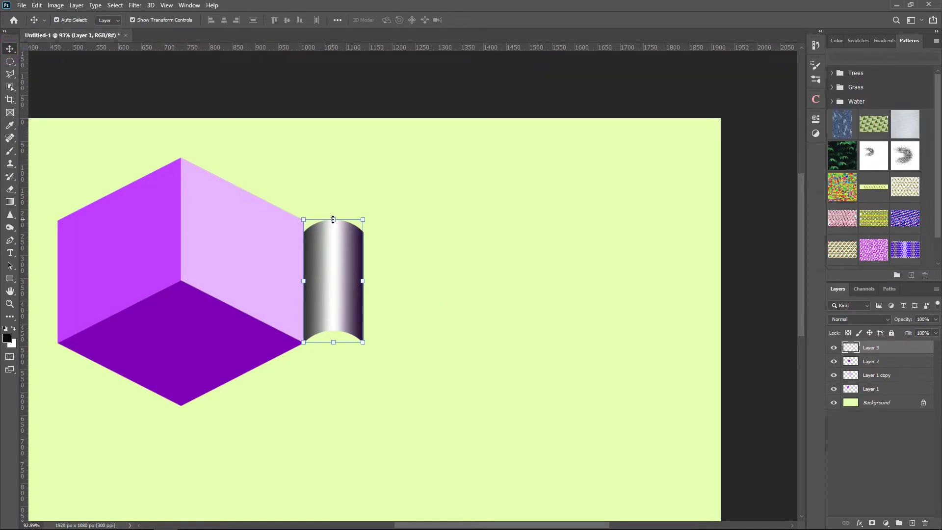
Stretch the cylinder from the cube's top edge to its bottom edge, then select both shapes
drag(333, 219, 332, 158)
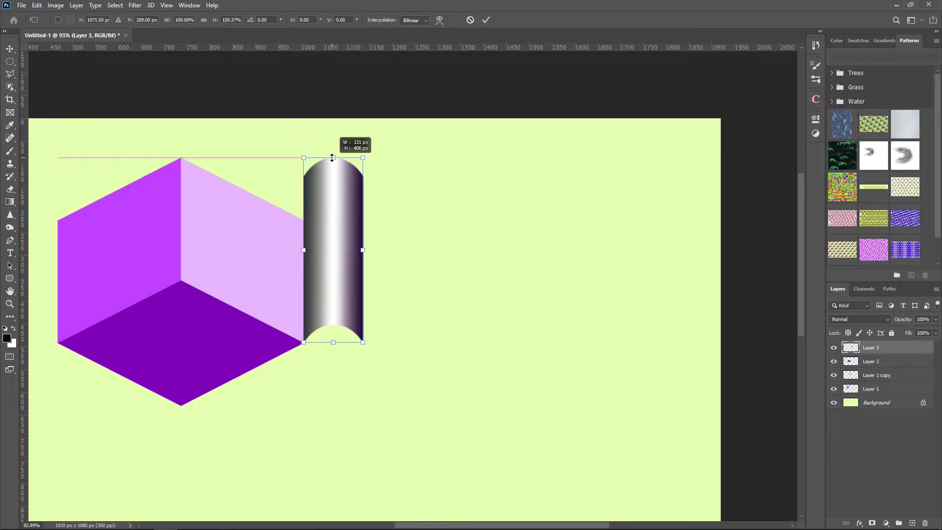
drag(332, 158, 332, 158)
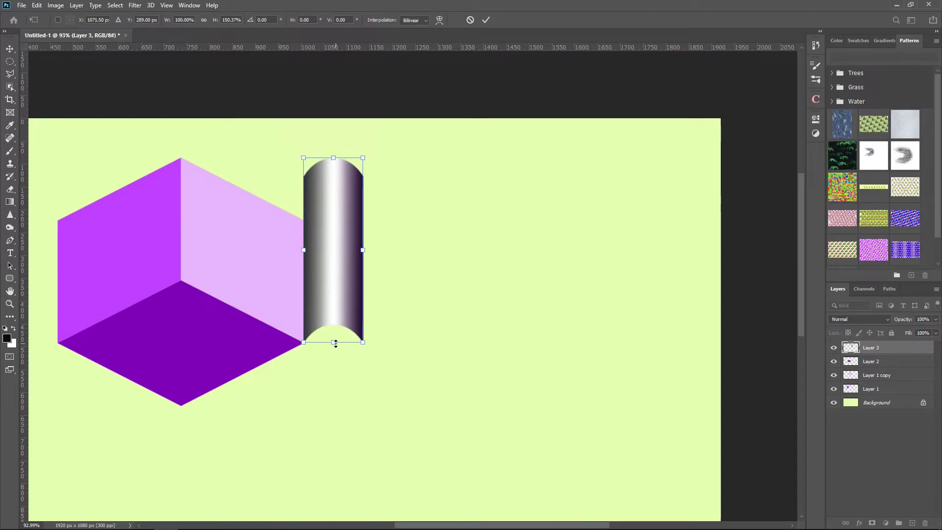
drag(334, 343, 334, 406)
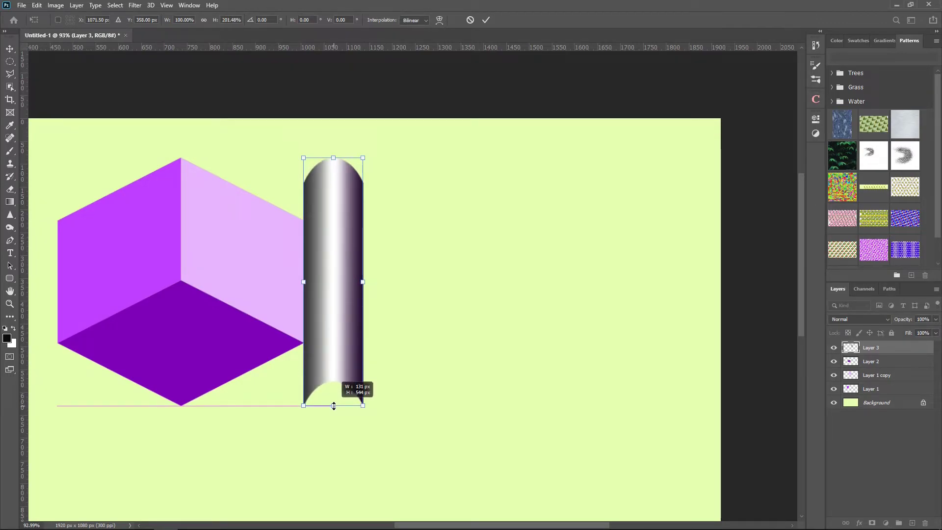
click(486, 20)
scroll(507, 358, down, 3)
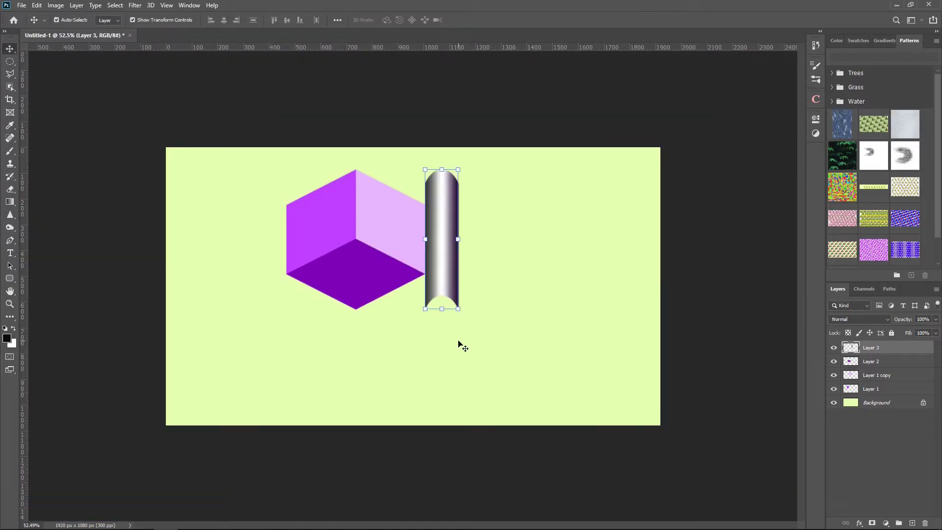
drag(507, 337, 281, 166)
scroll(413, 261, up, 3)
scroll(333, 127, up, 3)
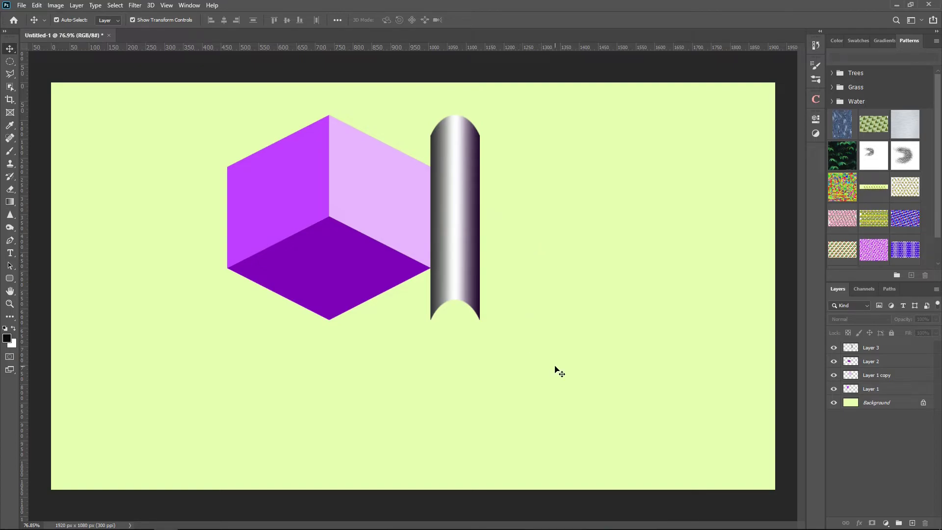
Merge the cube and cylinder layers into Layer 3, convert it to a smart object, and scale to ~30%
drag(578, 382, 175, 111)
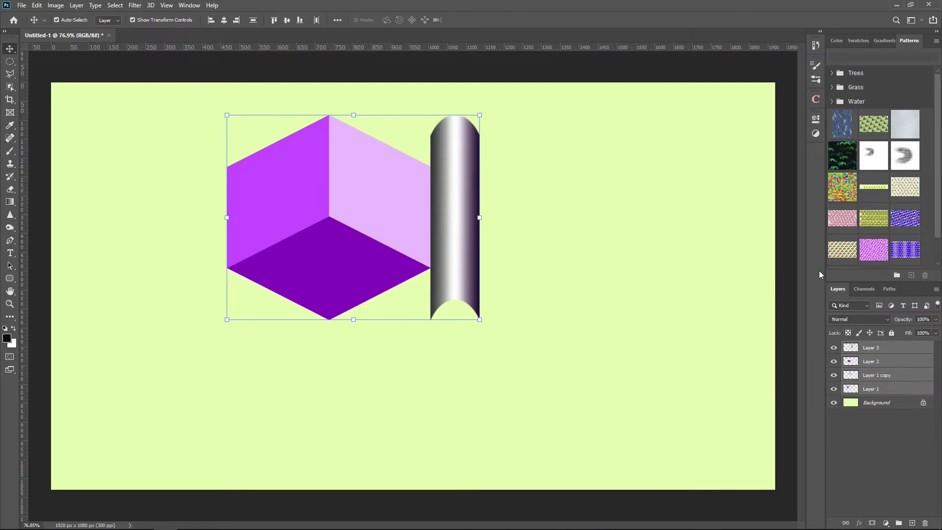
right_click(907, 347)
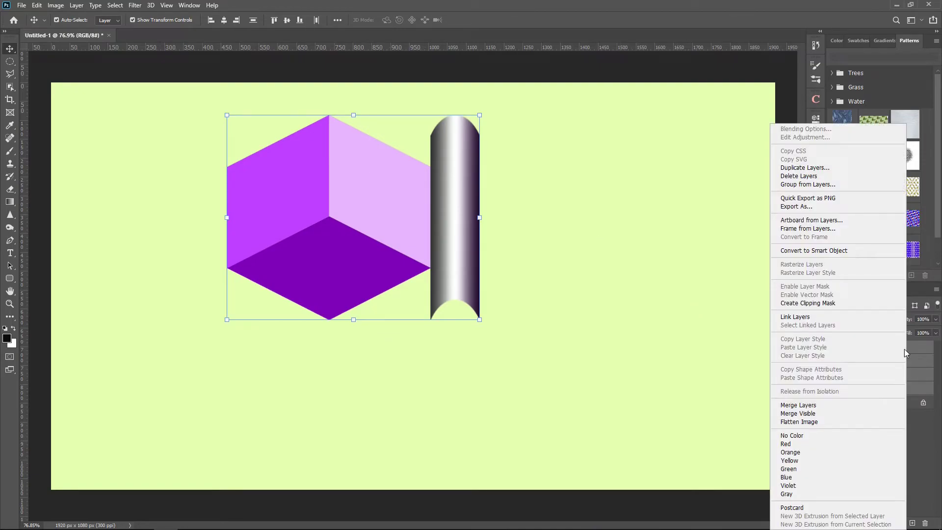
click(830, 405)
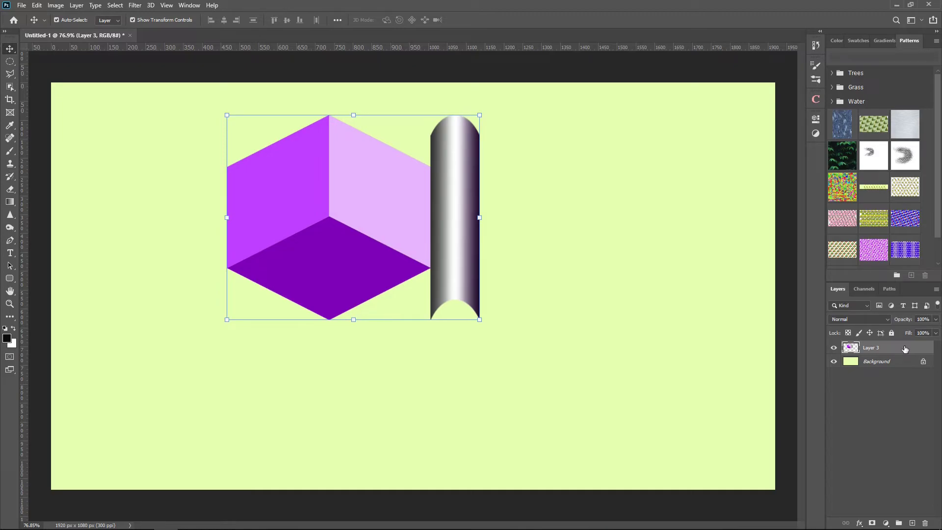
right_click(904, 348)
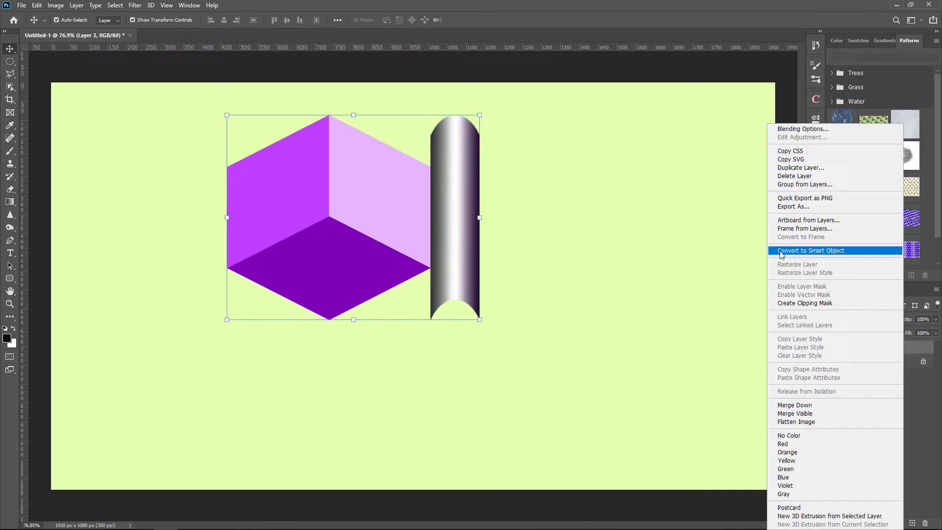
click(841, 251)
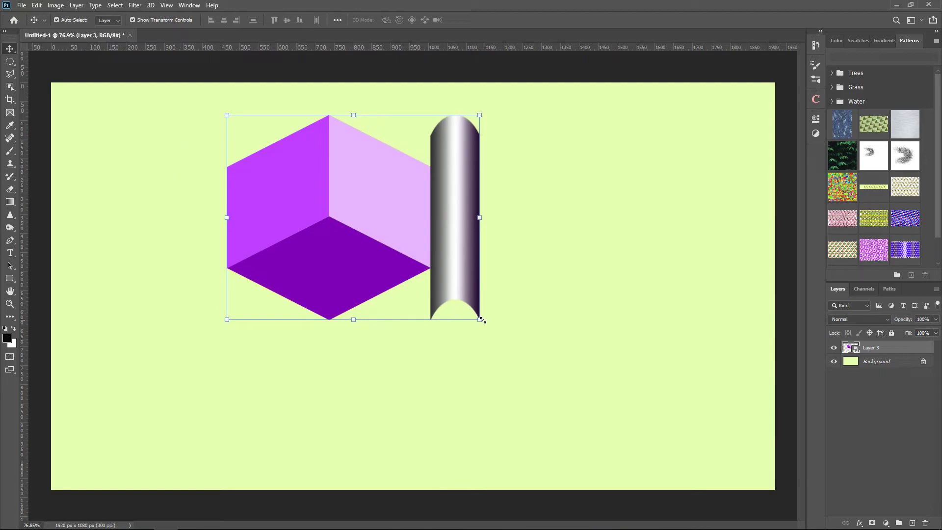
drag(481, 319, 315, 168)
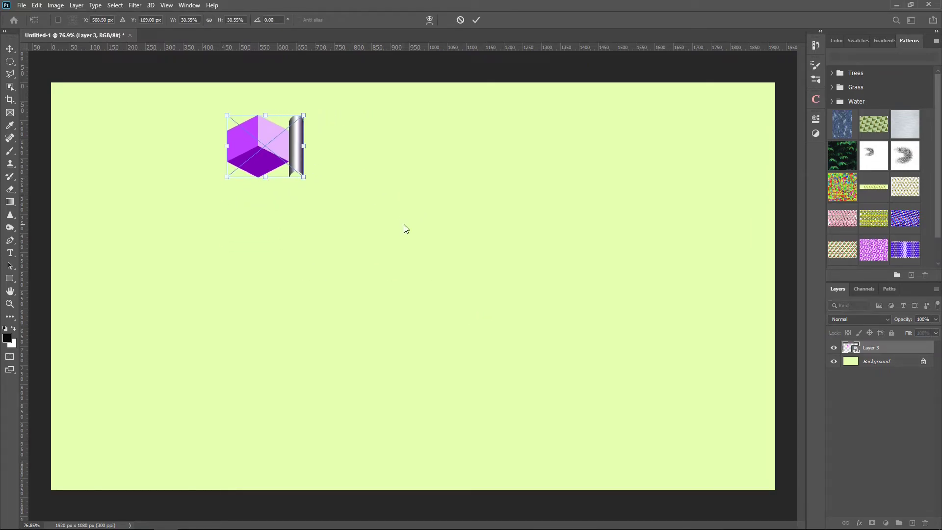
Commit the shrunken tile, move it to the canvas's top-left corner, and select all tile layers
click(8, 306)
right_click(398, 269)
click(426, 274)
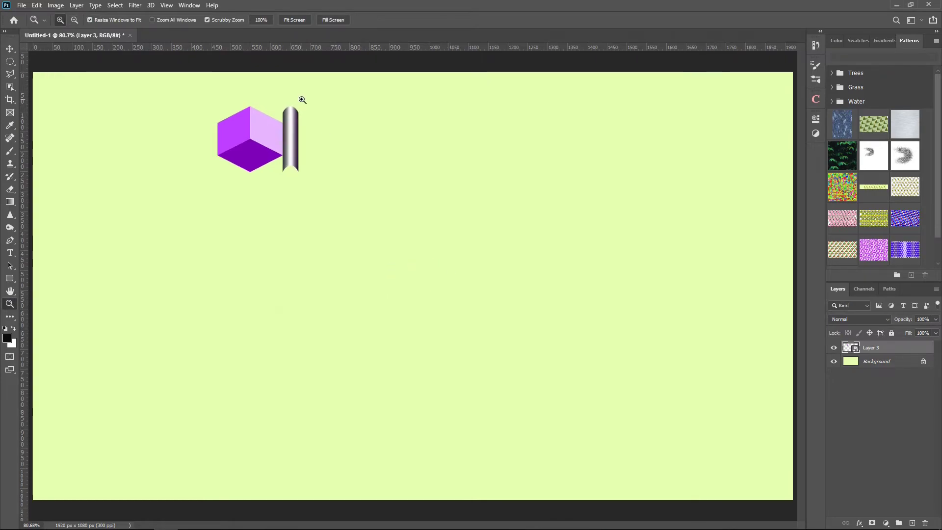
click(10, 49)
mouse_move(250, 134)
mouse_down()
mouse_move(66, 98)
mouse_move(151, 118)
mouse_move(147, 101)
mouse_move(227, 113)
mouse_move(227, 98)
mouse_move(307, 97)
mouse_move(400, 131)
mouse_move(389, 98)
mouse_move(484, 129)
mouse_move(472, 97)
mouse_move(553, 98)
mouse_move(572, 117)
mouse_move(637, 102)
mouse_move(776, 107)
mouse_move(799, 84)
mouse_up()
key(ctrl+minus)
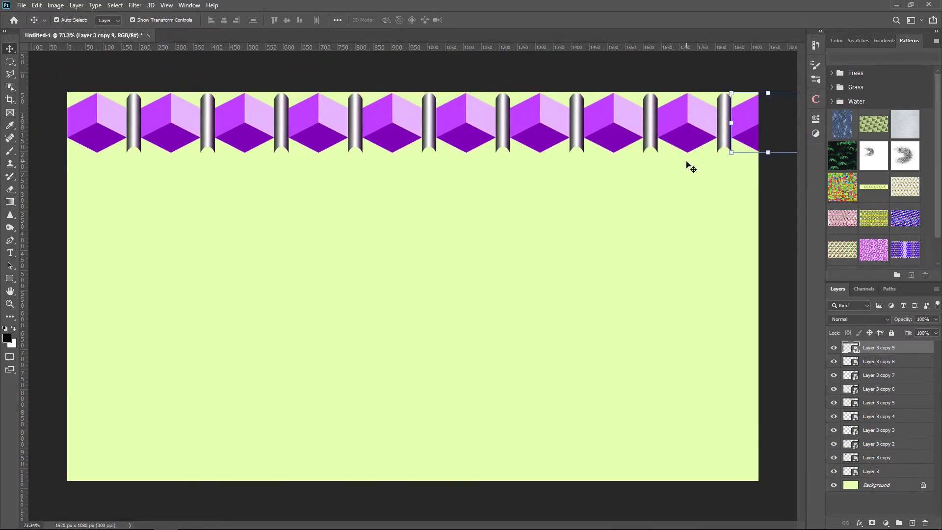
key(ctrl+alt+a)
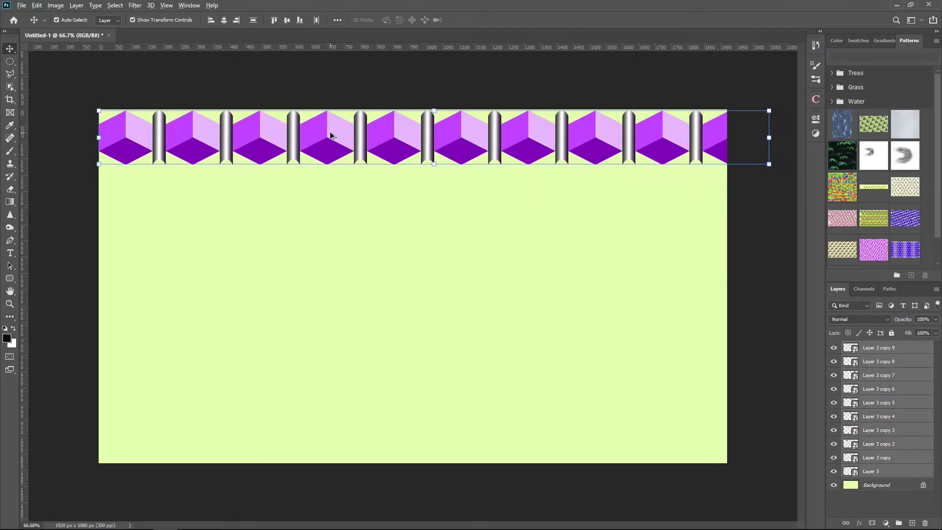
Add a staggered offset copy of the tile row, then copy the strip down three times
drag(331, 136, 294, 174)
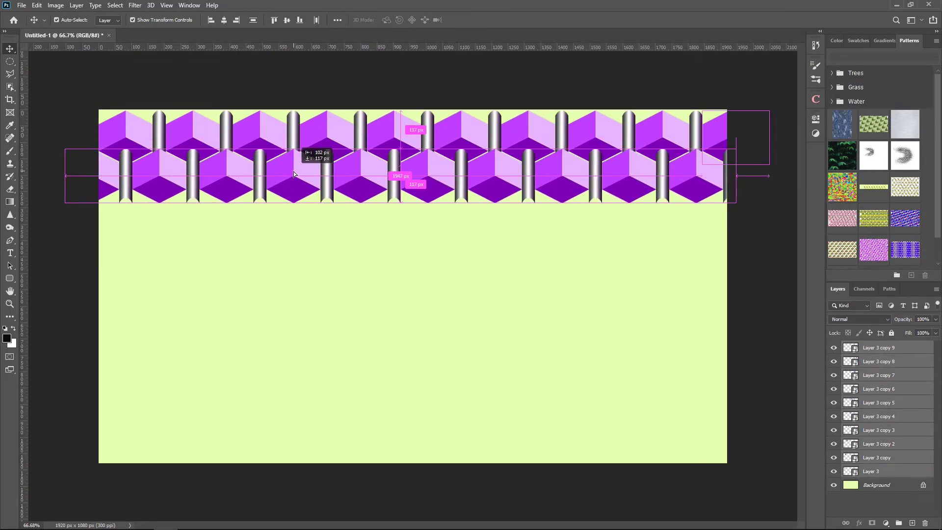
drag(294, 174, 294, 174)
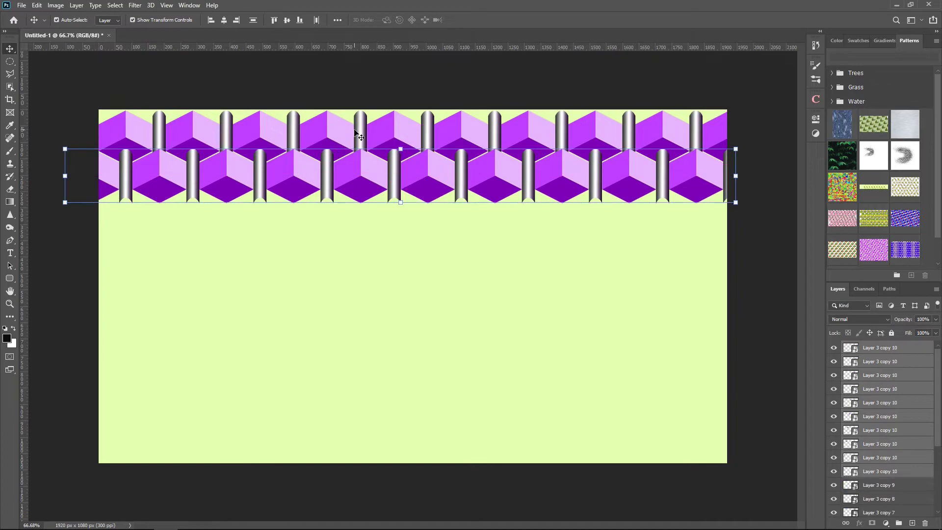
scroll(360, 137, up, 5)
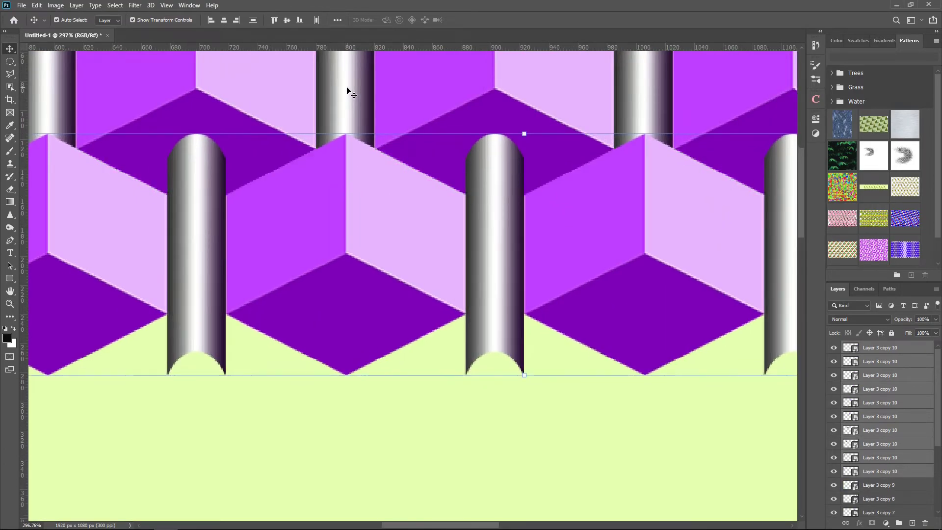
scroll(434, 185, down, 5)
drag(33, 94, 44, 91)
drag(356, 150, 358, 229)
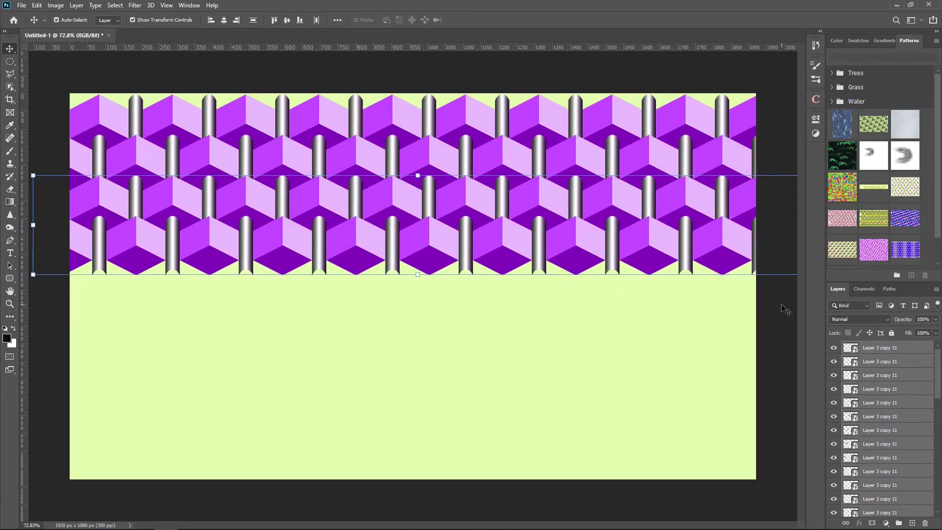
drag(412, 160, 411, 323)
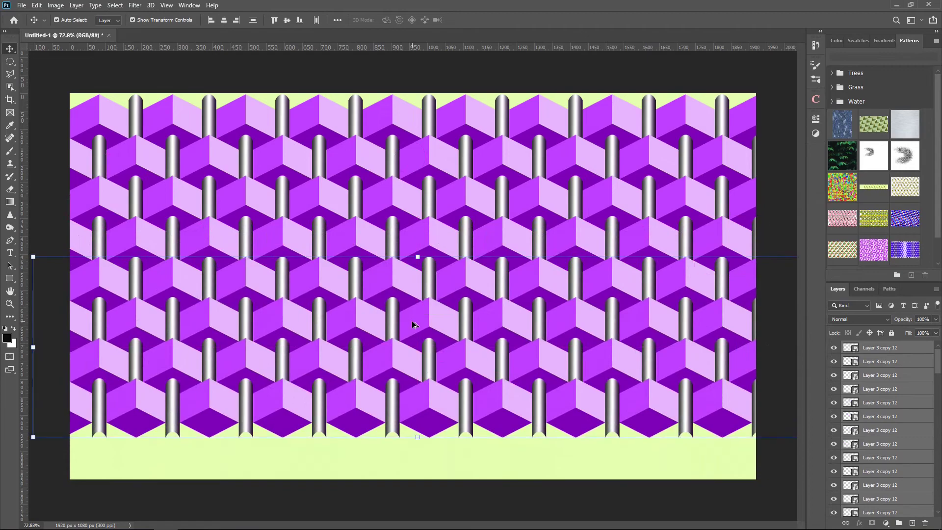
drag(394, 277, 407, 429)
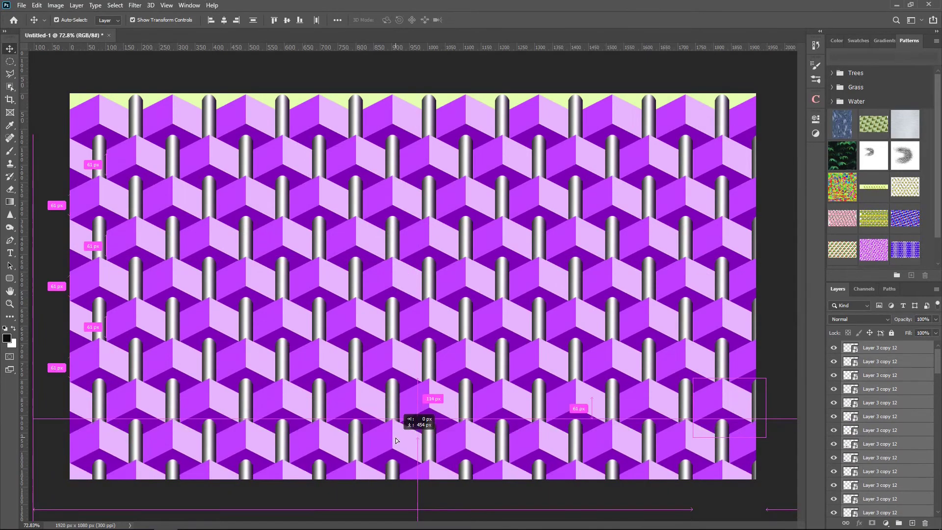